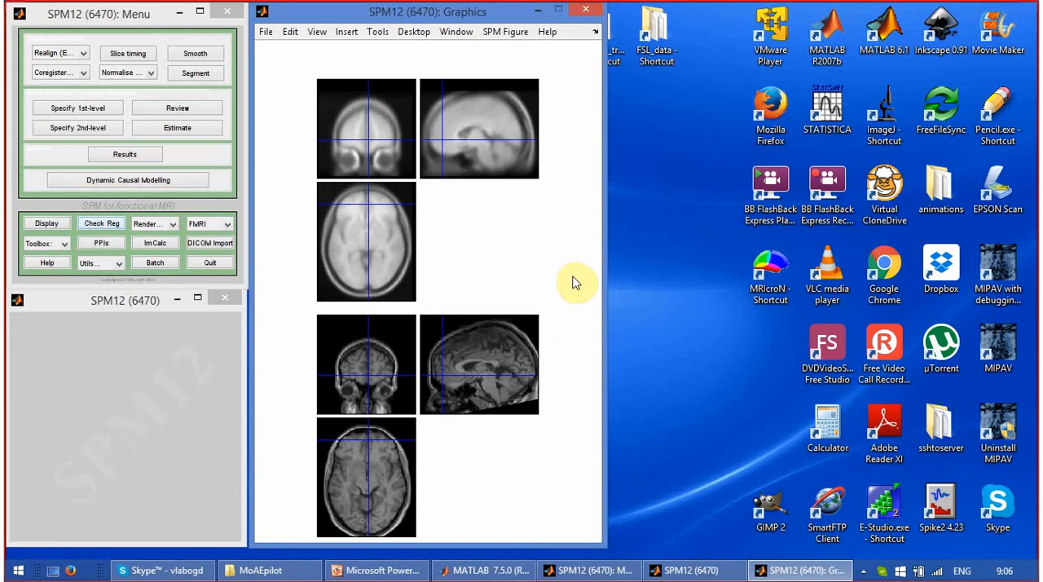
Start reorienting only the structural image sM00223_002.img from its own image view.
right_click(480, 333)
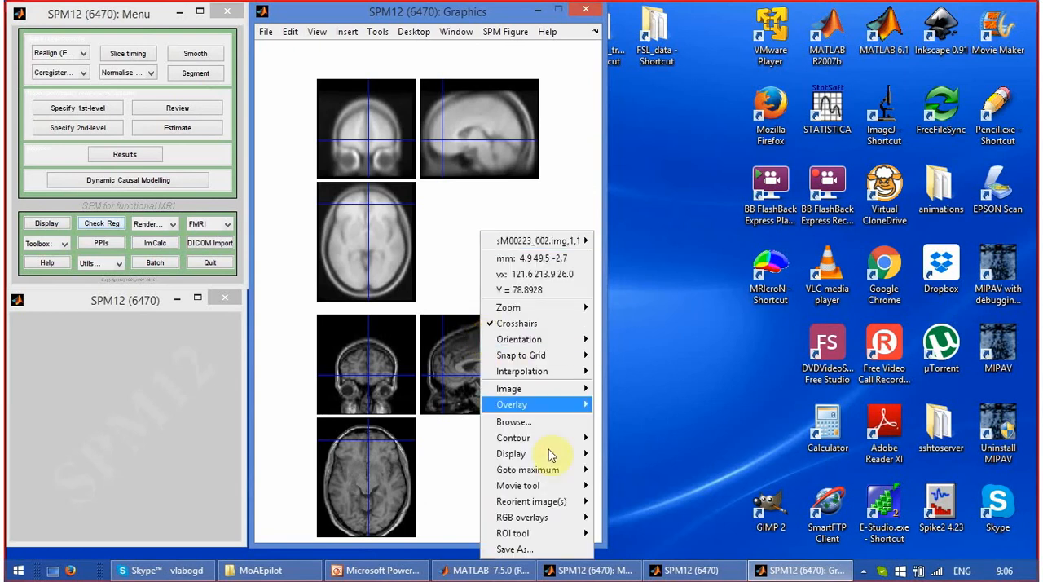
mouse_move(552, 503)
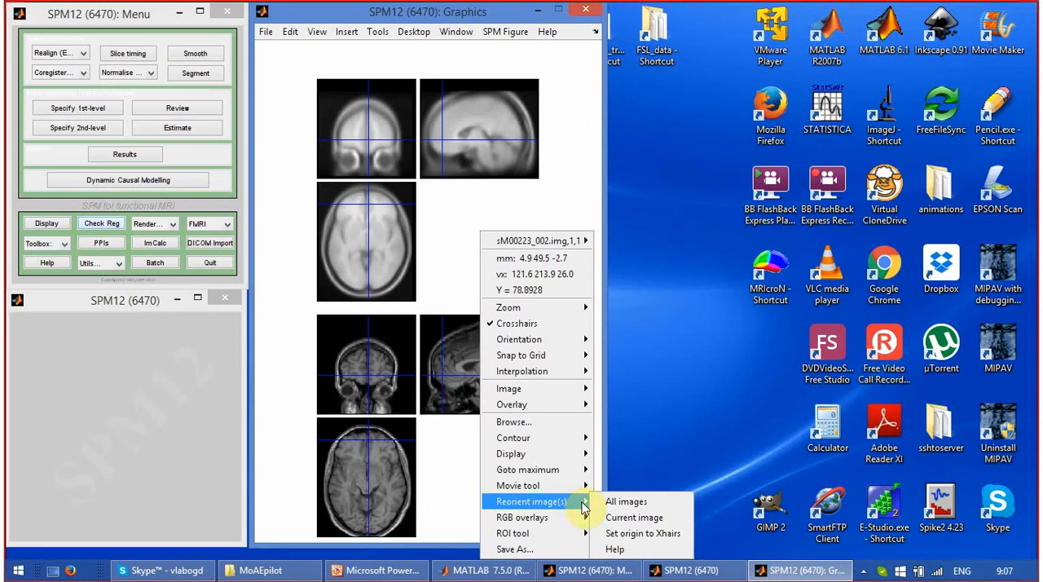
click(620, 519)
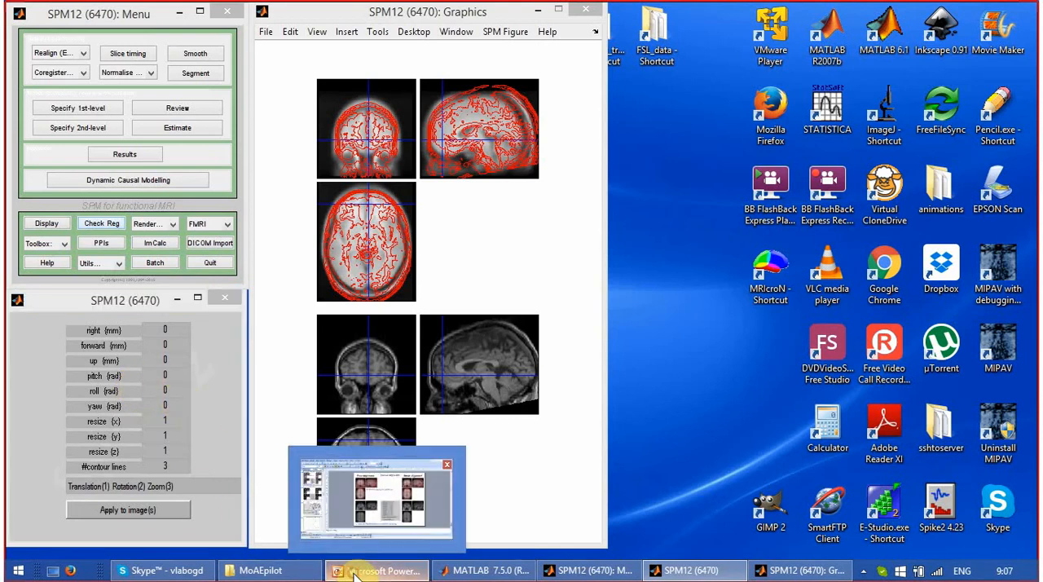
Check the manual alignment slide in PowerPoint for reference reorientation values, and return to the SPM12 windows.
click(353, 573)
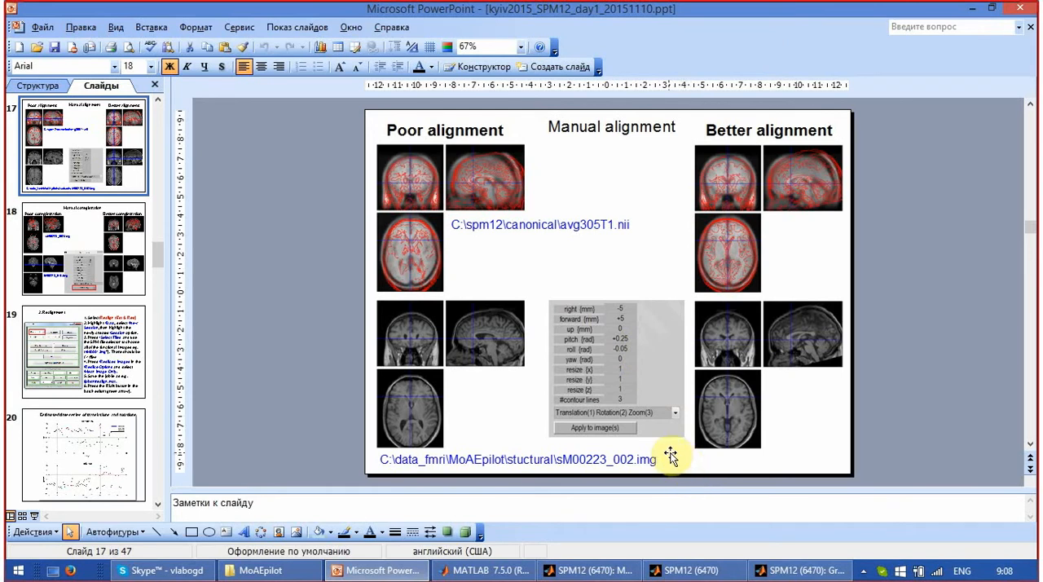
click(773, 572)
click(721, 574)
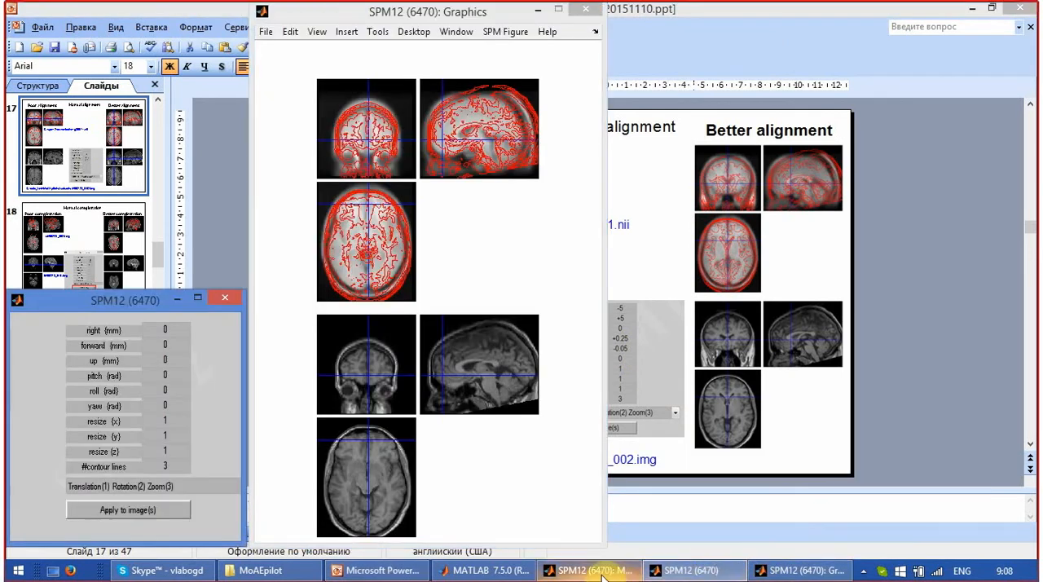
click(603, 575)
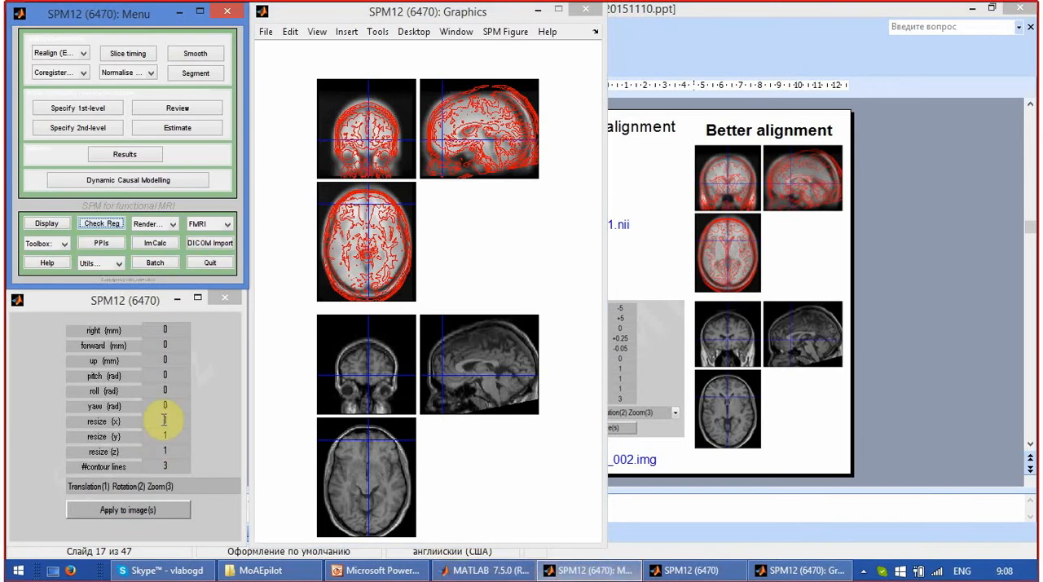
Try translating the structural image 40 mm to the right.
click(170, 330)
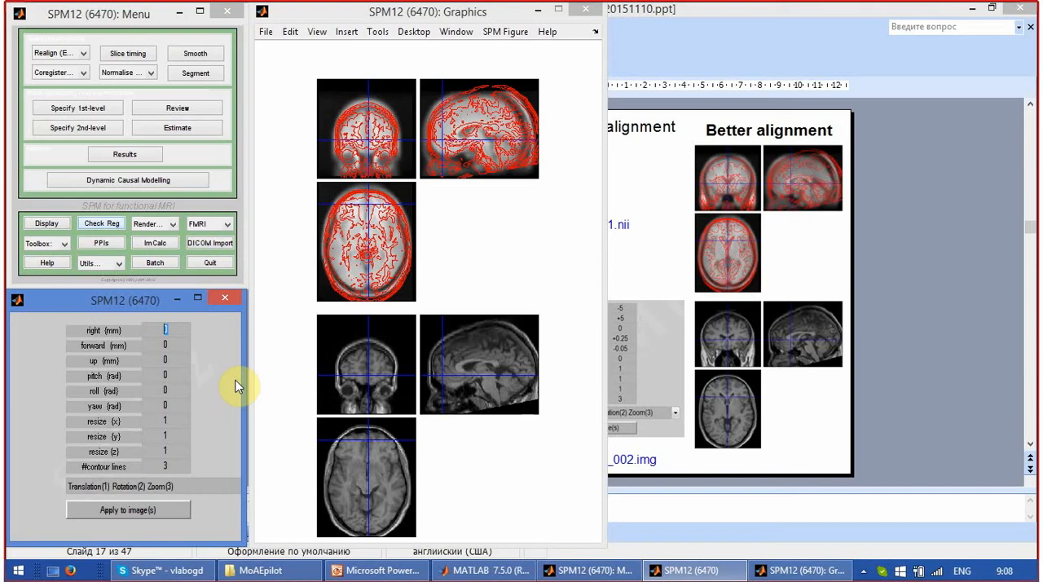
text(40)
key(Return)
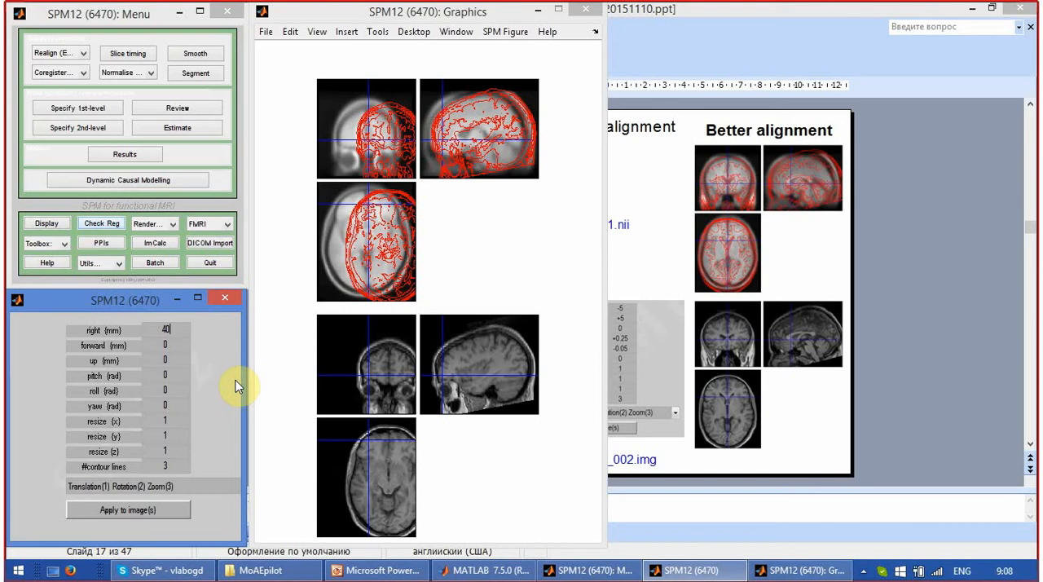
Try the opposite shift by setting the structural image's right translation to -40 mm.
key(BackSpace)
key(BackSpace)
text(-40)
key(Return)
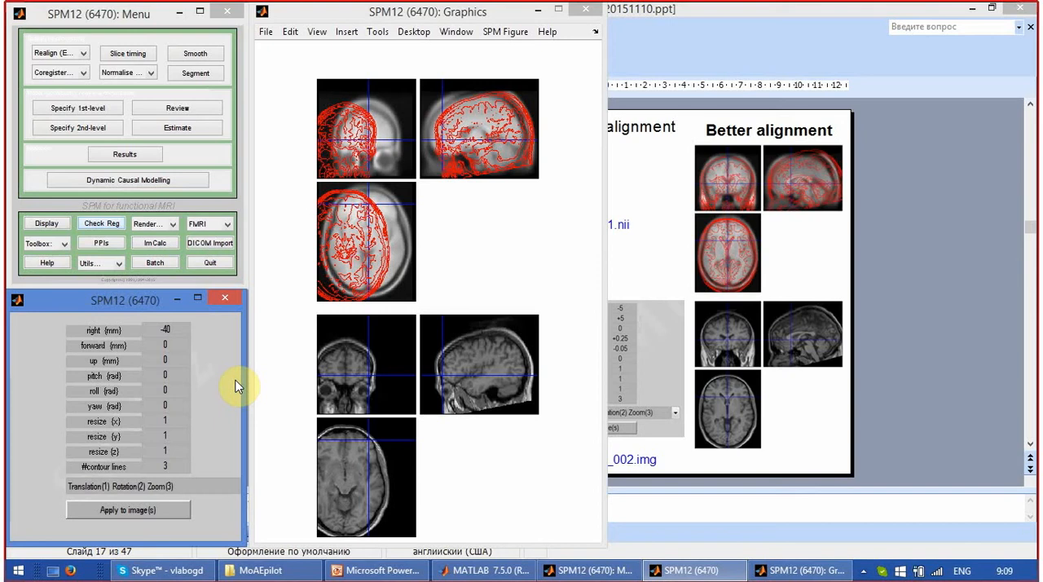
Reset the structural image's right translation to 0 mm.
key(BackSpace)
key(BackSpace)
key(BackSpace)
text(0)
key(Return)
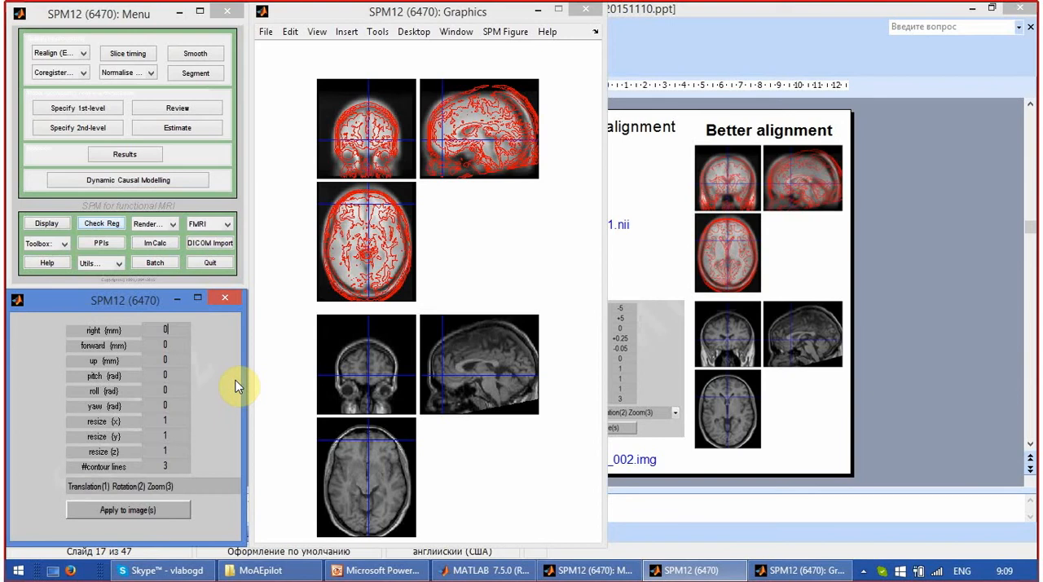
Move the crosshairs to position 0 0 0 mm, starting from the avg305T1.nii template view.
right_click(398, 108)
click(397, 100)
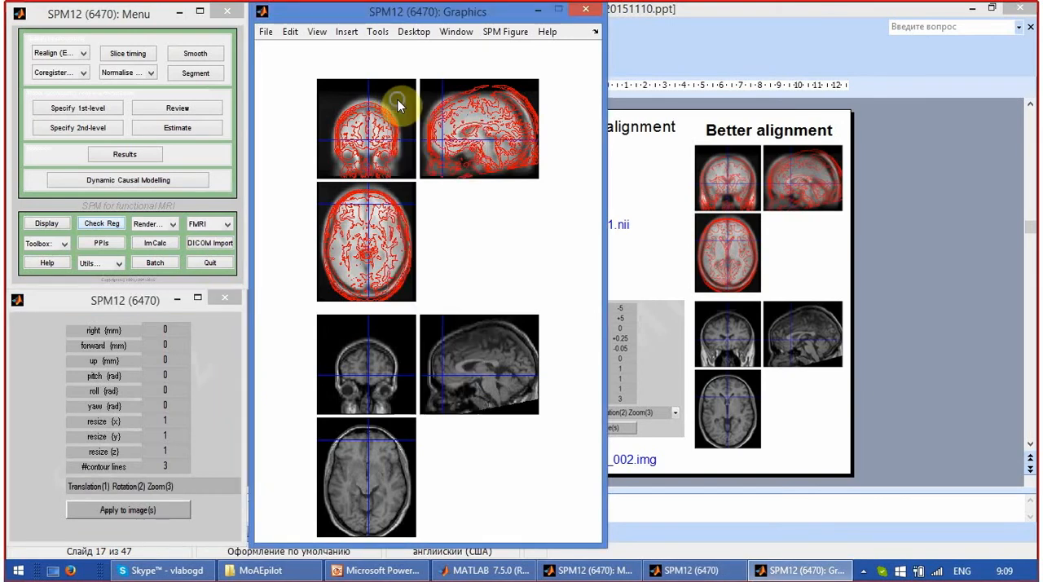
right_click(398, 100)
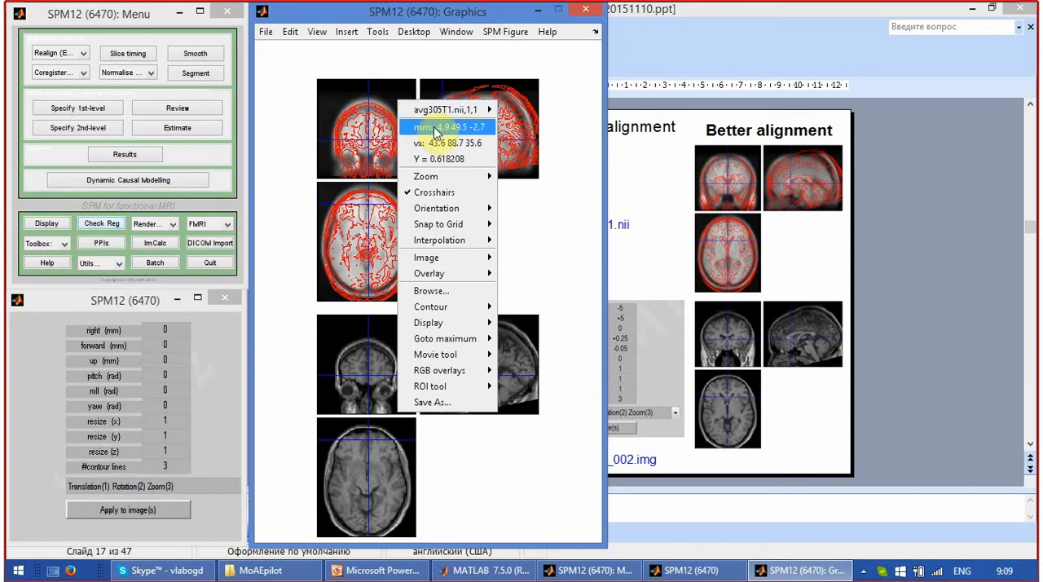
right_click(402, 95)
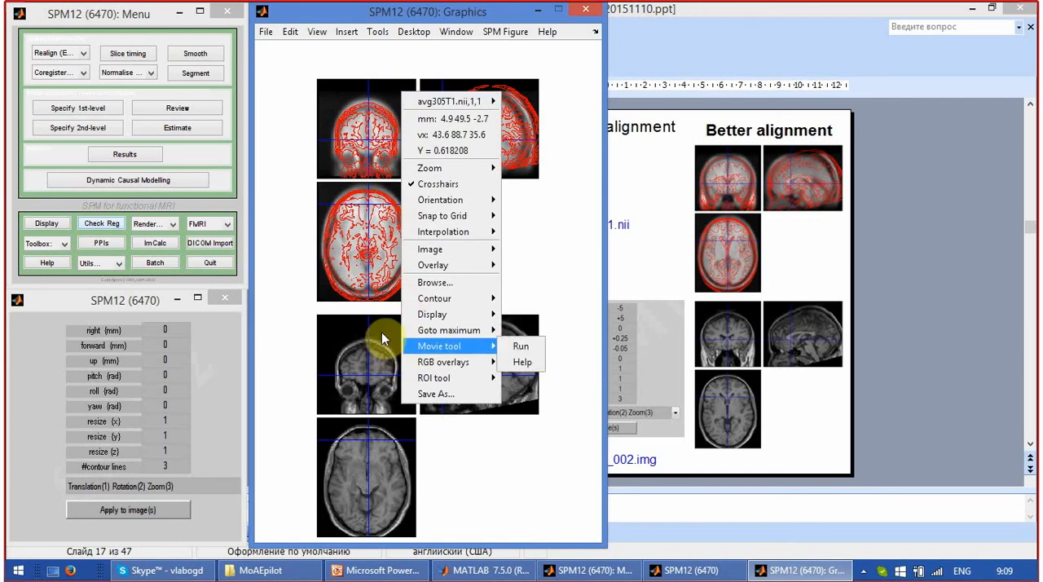
click(462, 122)
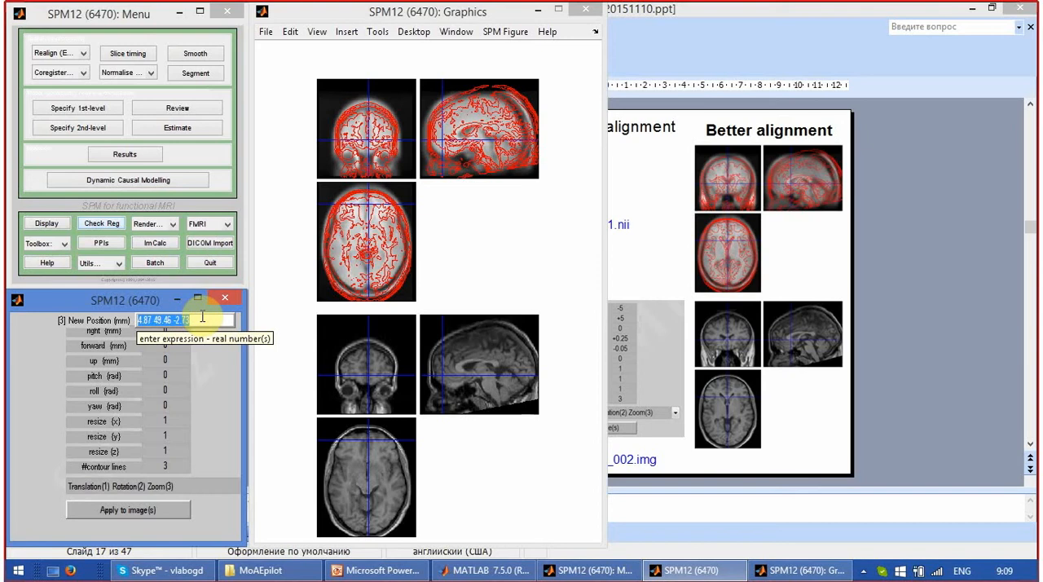
text(0 0 0)
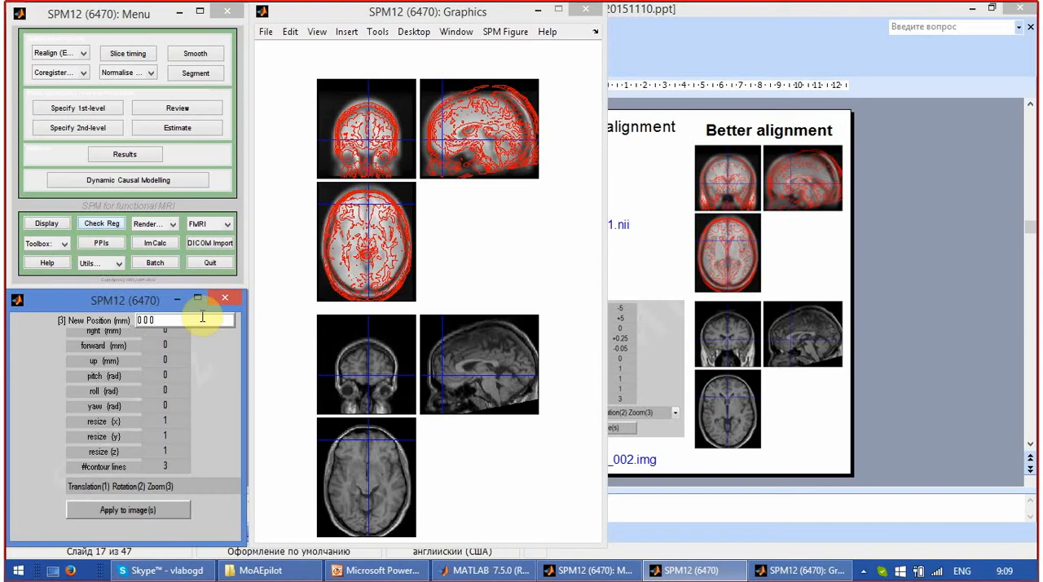
click(462, 124)
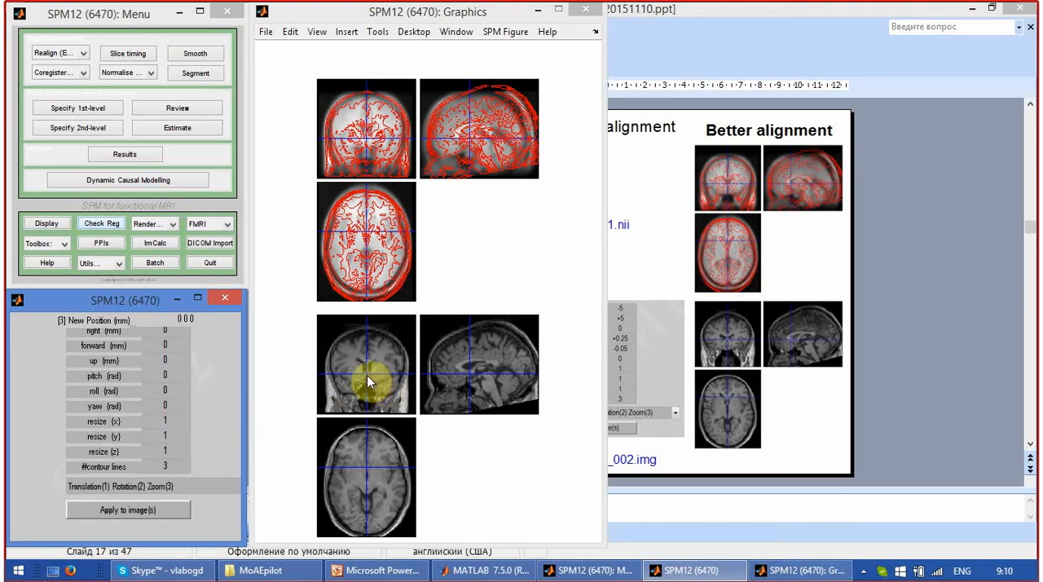
Try a right translation of -5 mm on the structural image and return it to 0 mm.
click(179, 330)
text(-5)
key(Return)
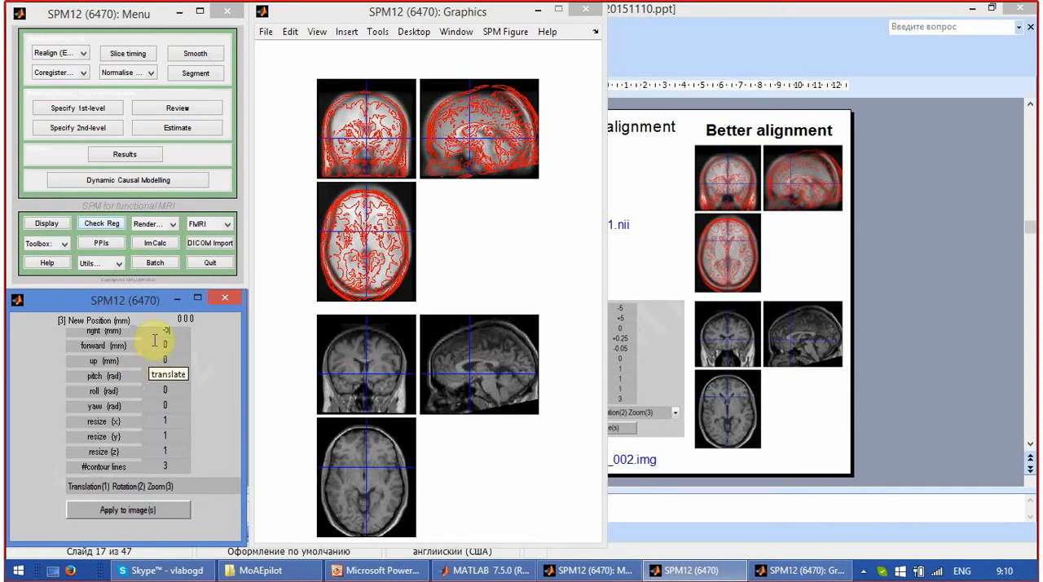
drag(173, 334, 137, 334)
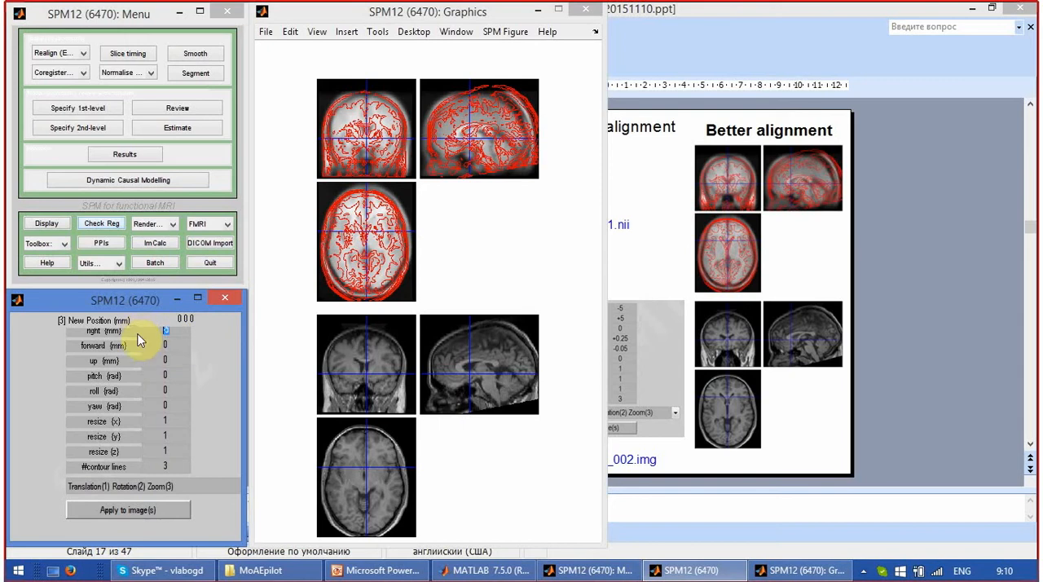
text(0)
key(Return)
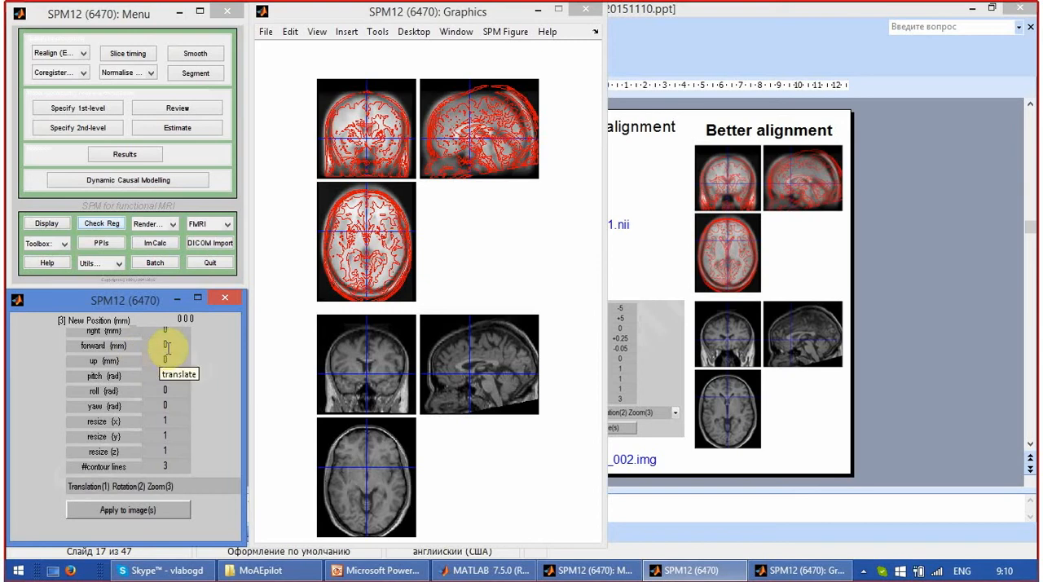
Set the structural image's forward translation to 10 mm.
click(180, 346)
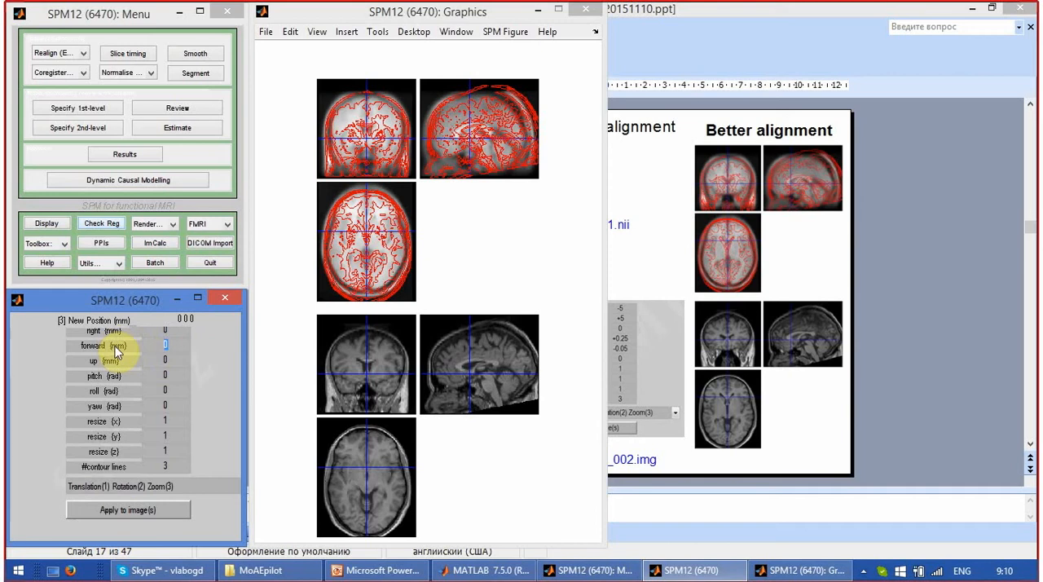
text(10)
key(Return)
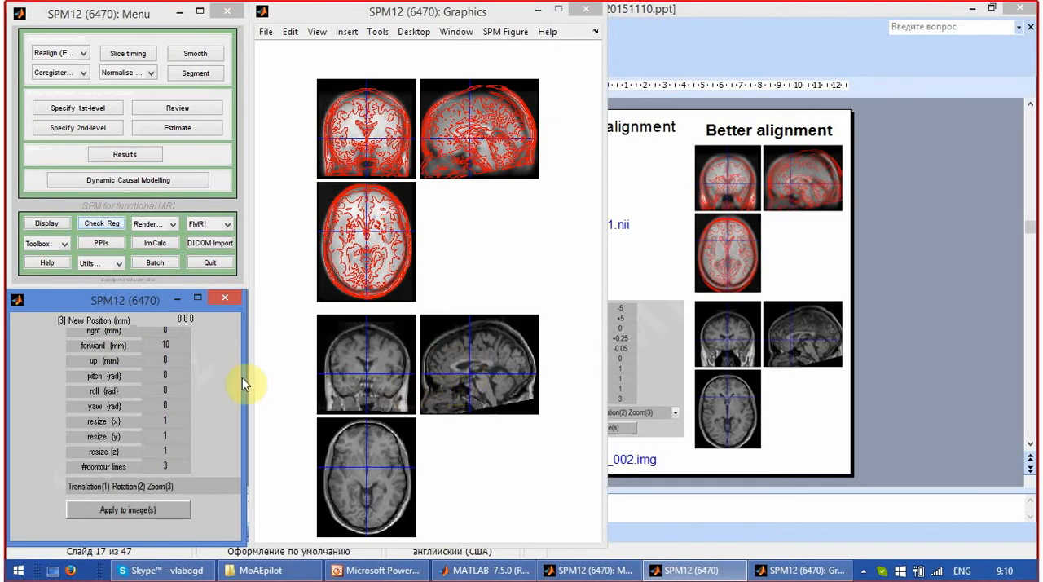
Set the structural image's pitch rotation to +0.2 rad.
drag(177, 376, 116, 374)
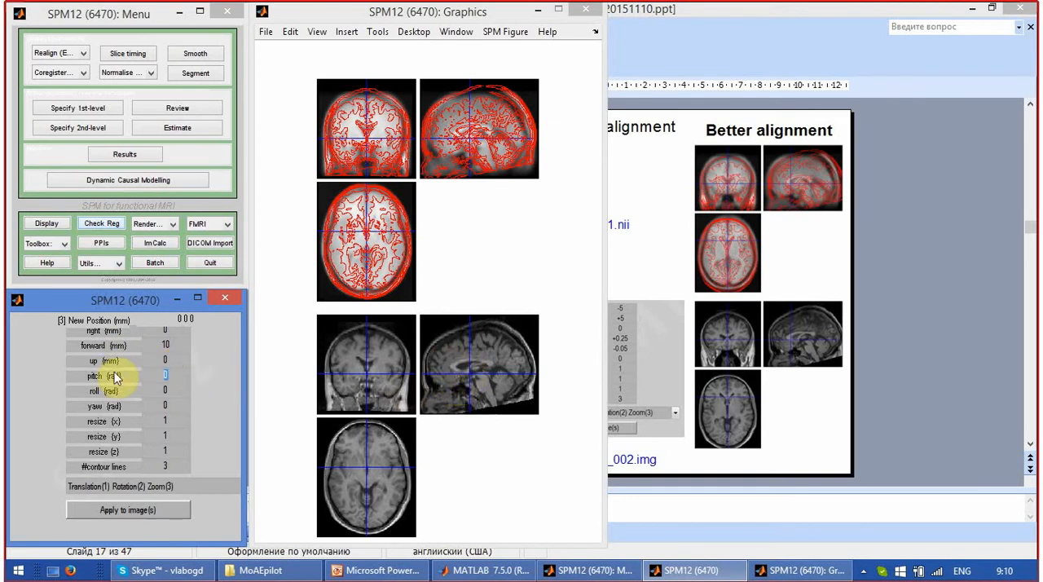
text(+0.2)
key(Return)
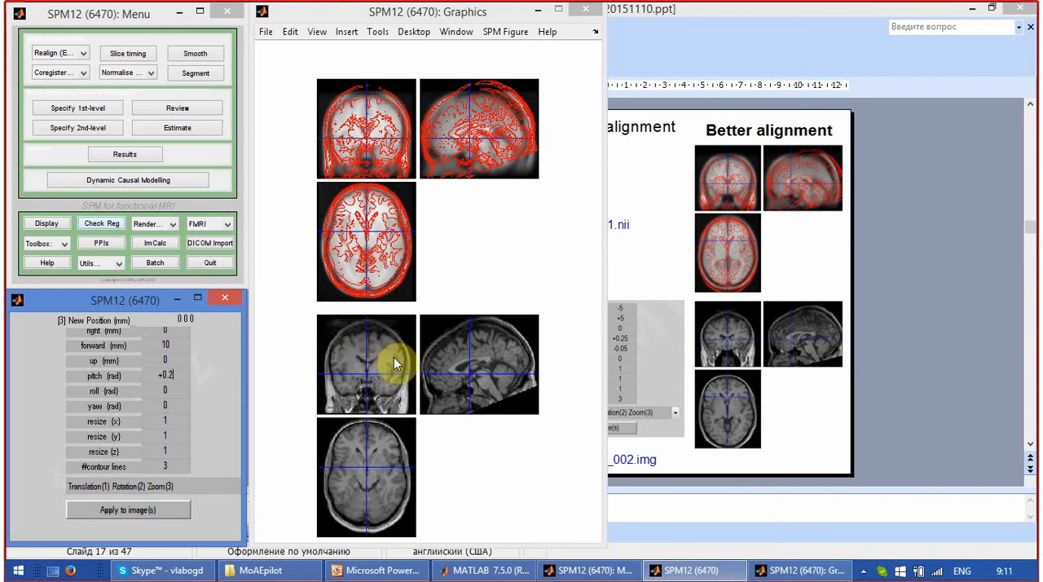
Set the structural image's roll rotation to -0.05 rad and bring the Graphics window into focus.
double_click(169, 391)
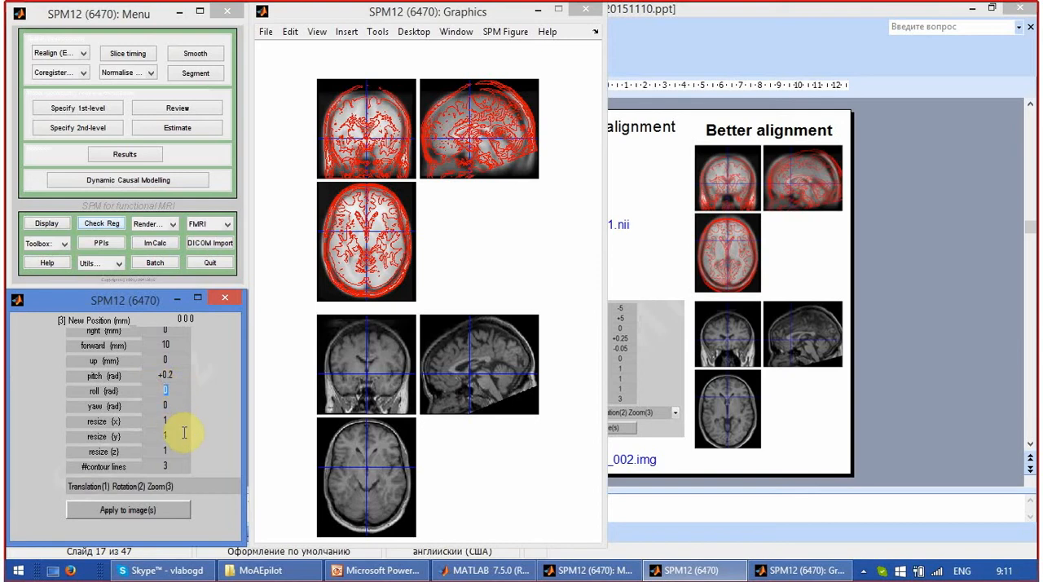
text(-0.05)
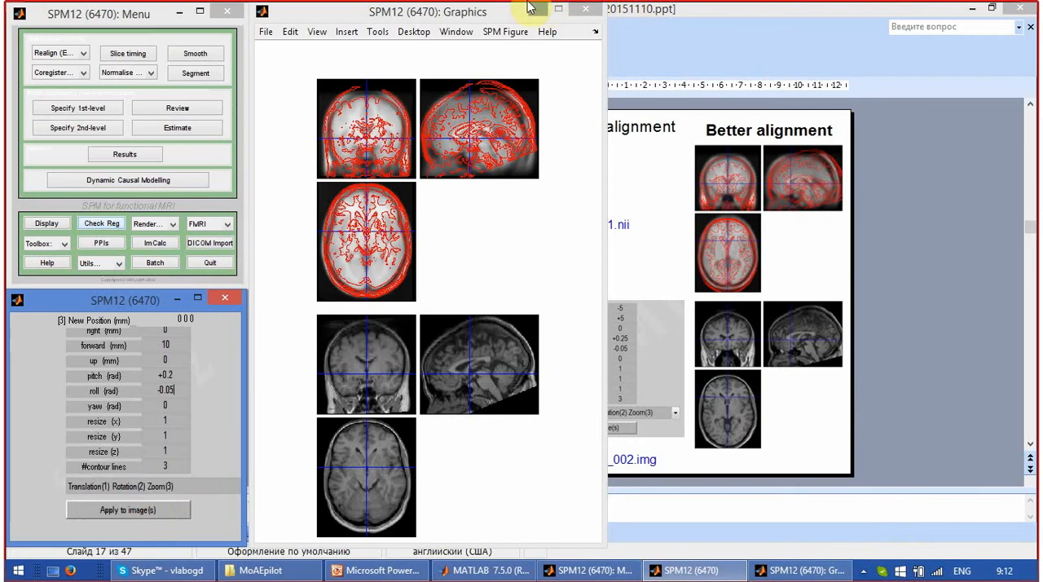
click(479, 14)
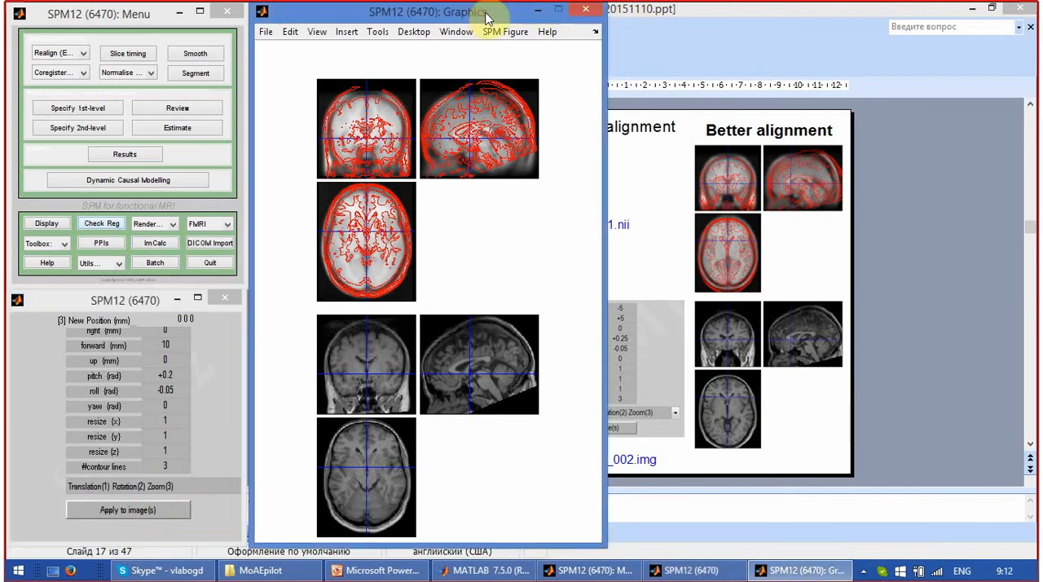
Open the Windows Ease of Access Center and start Magnifier.
text(u)
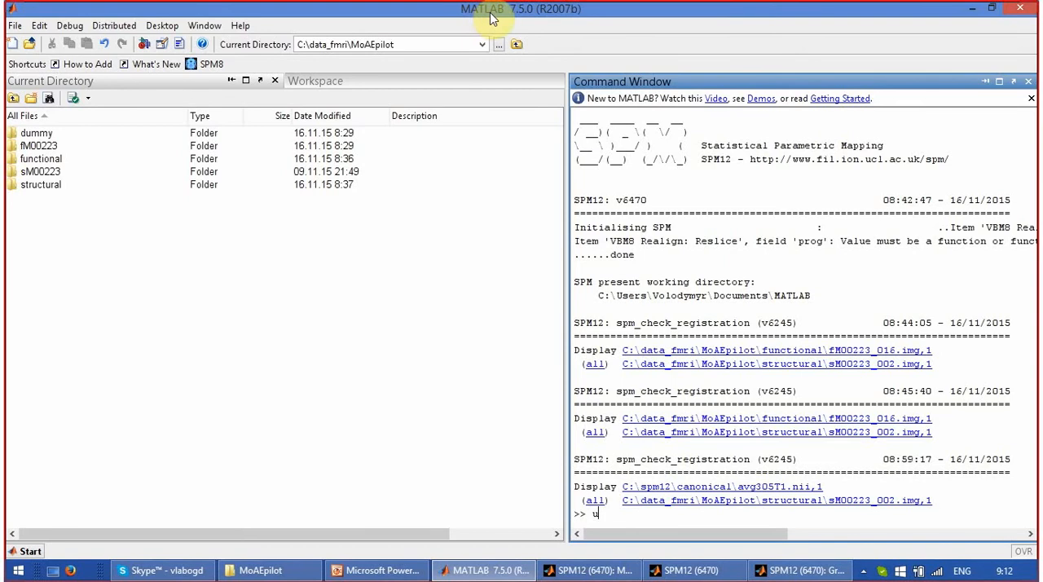
key(super+u)
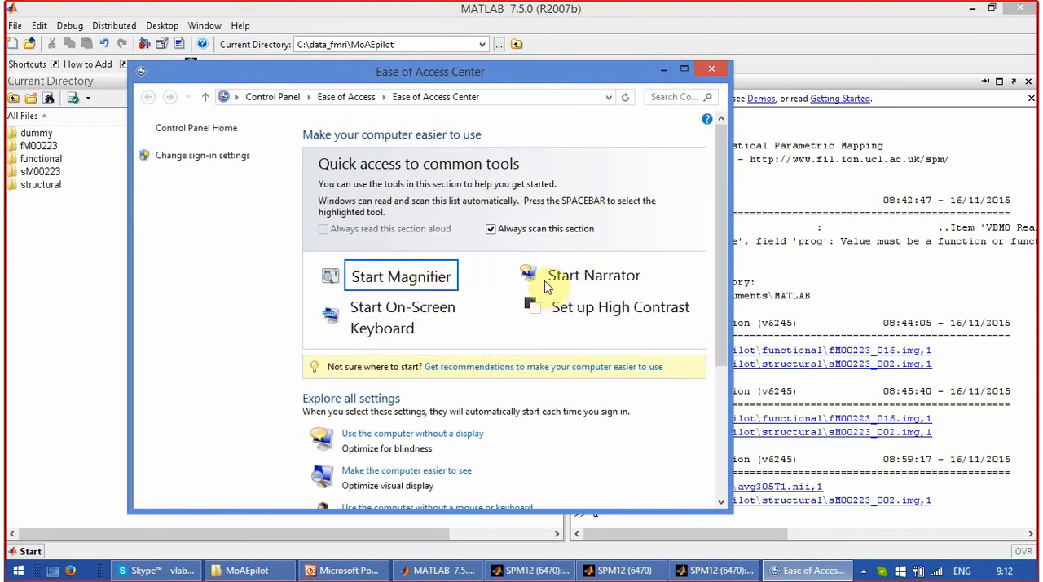
click(419, 281)
Switch back to SPM12, bringing its menu, reorientation and Graphics windows to the front.
click(488, 570)
click(571, 571)
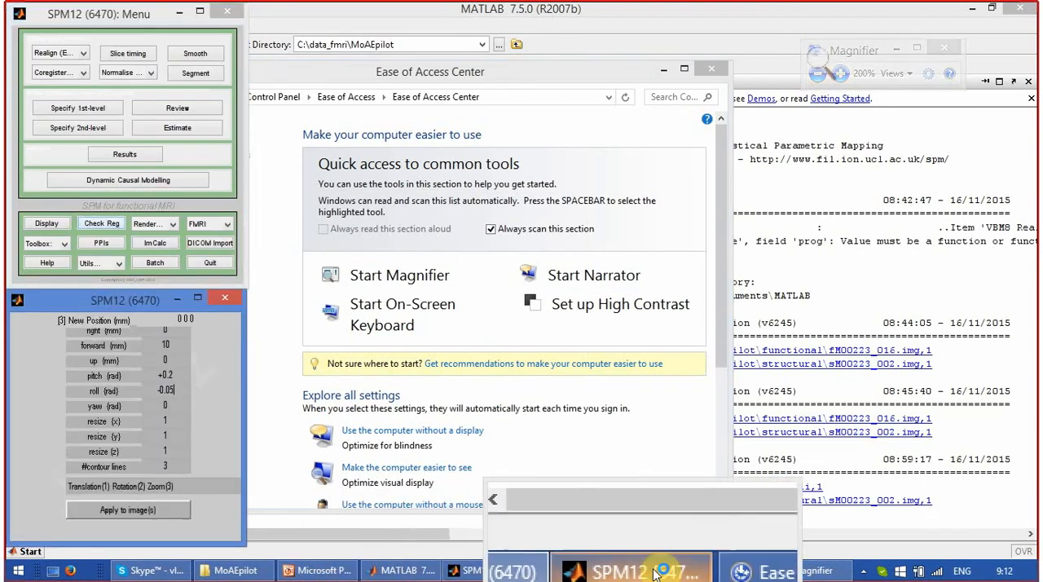
click(652, 570)
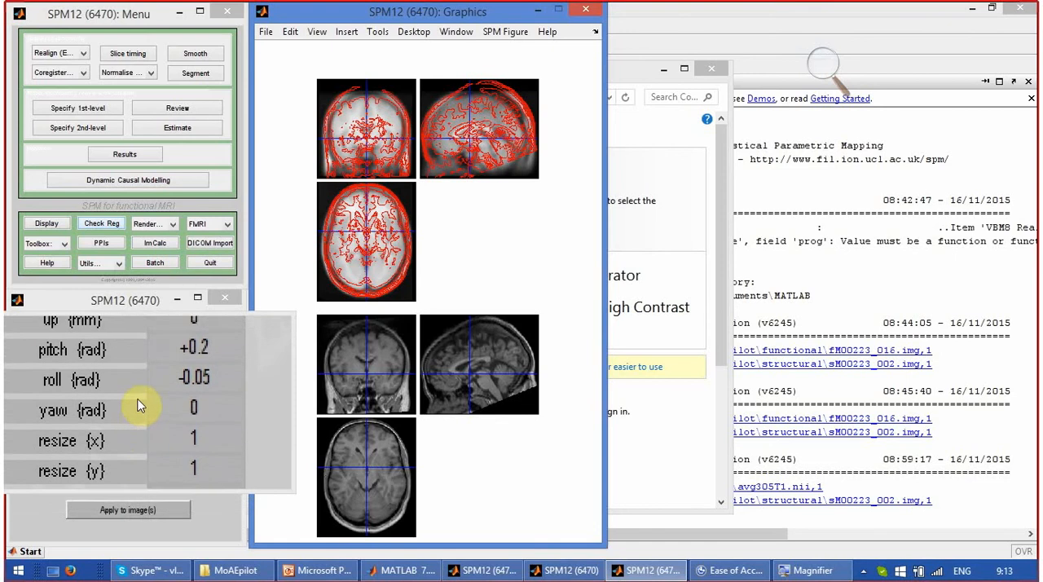
Apply the reorientation to sM00223_002.img and save its matrix as sM00223_002_reorient.mat in the structural folder.
click(121, 511)
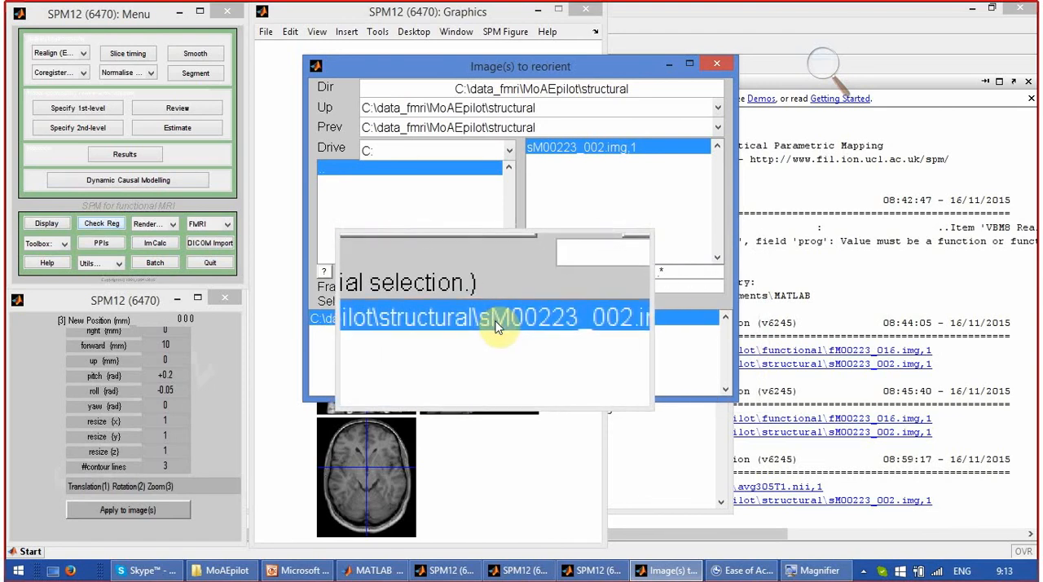
click(436, 277)
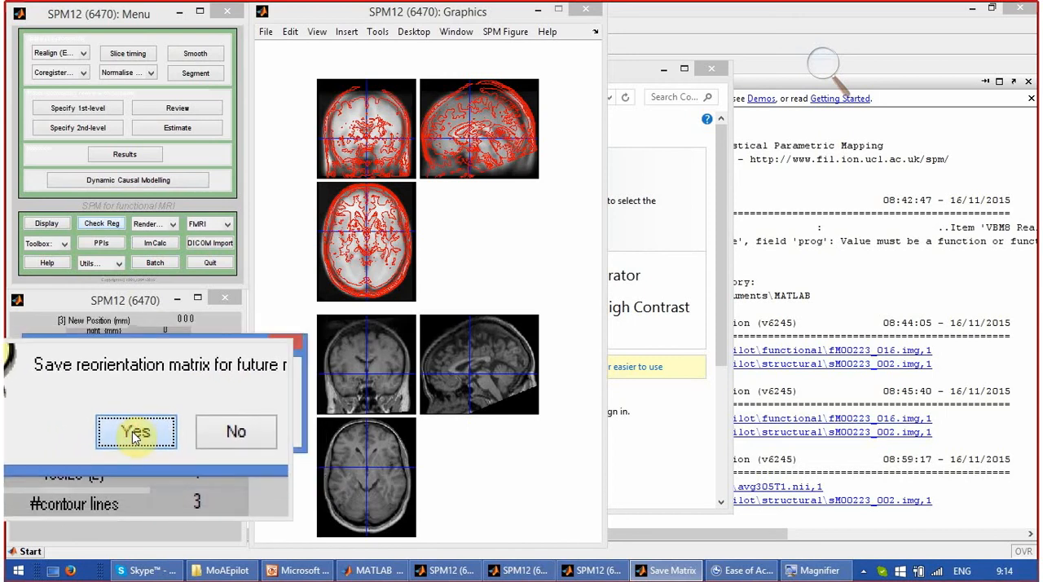
click(133, 433)
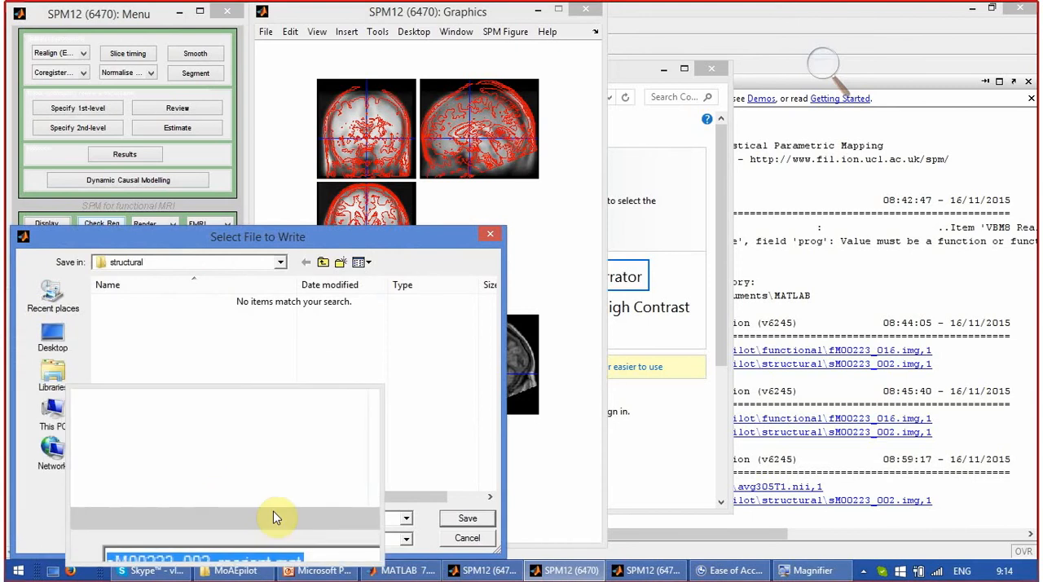
click(469, 522)
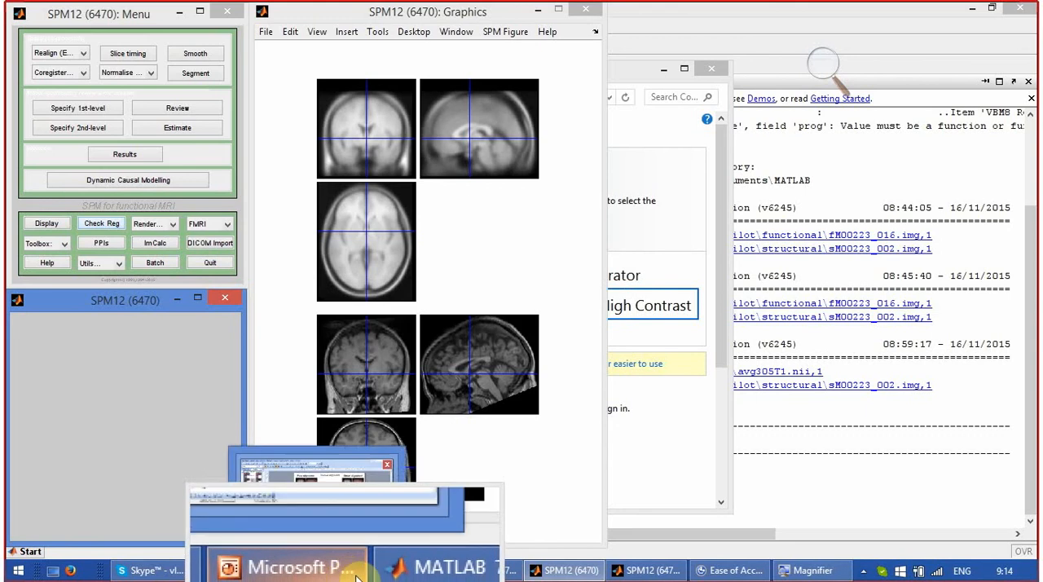
Close Magnifier and switch to the manual alignment slide in PowerPoint.
mouse_move(400, 576)
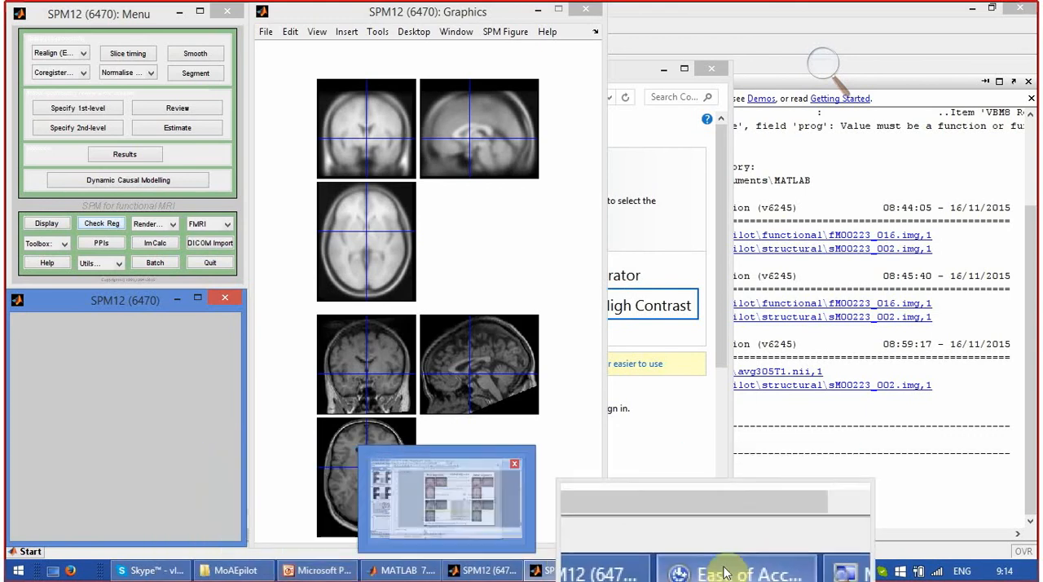
click(811, 574)
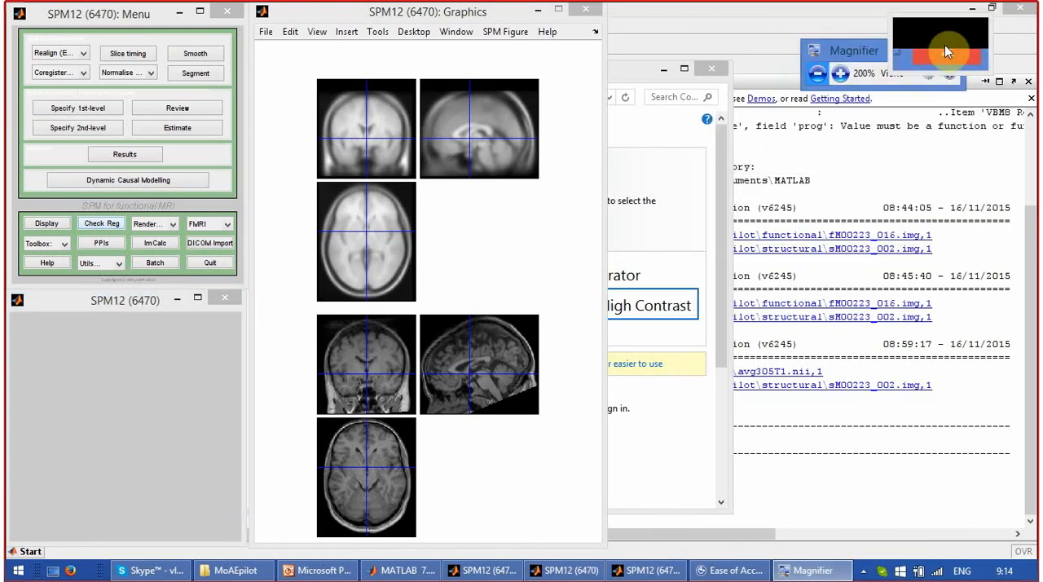
click(944, 45)
click(349, 570)
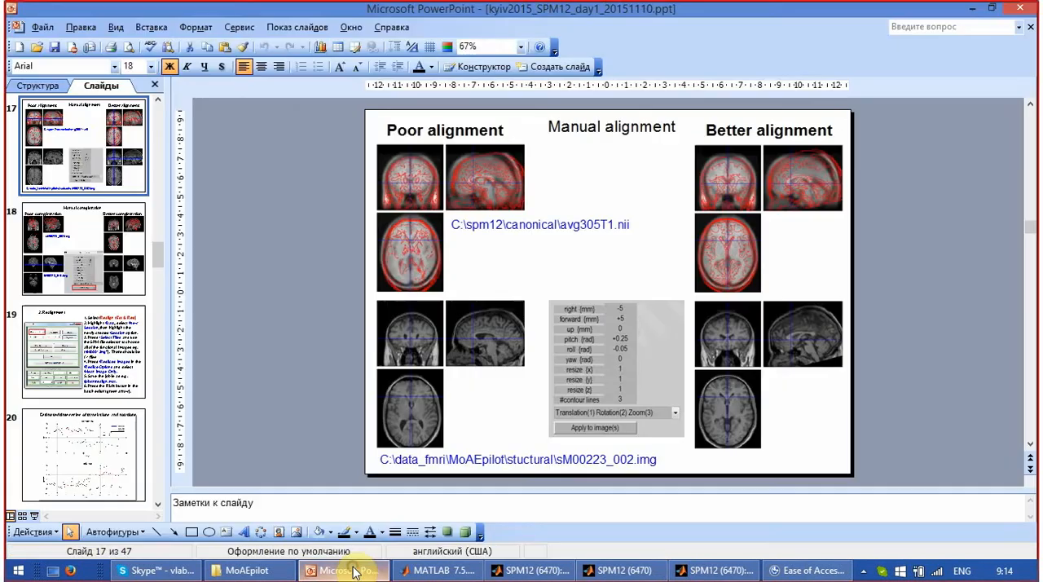
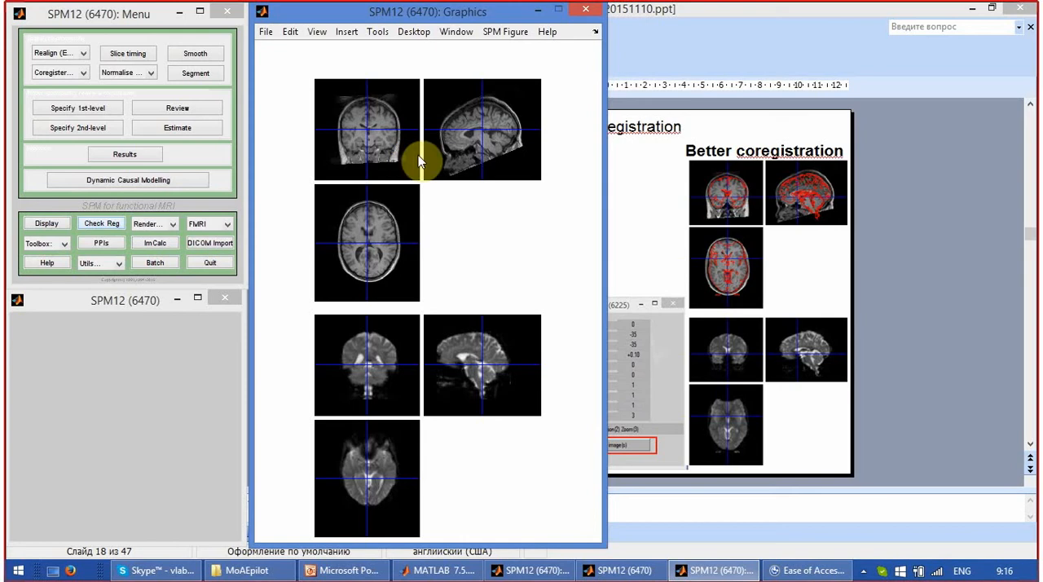
Compare the structural and functional brains at several crosshair positions in the sagittal views.
click(477, 137)
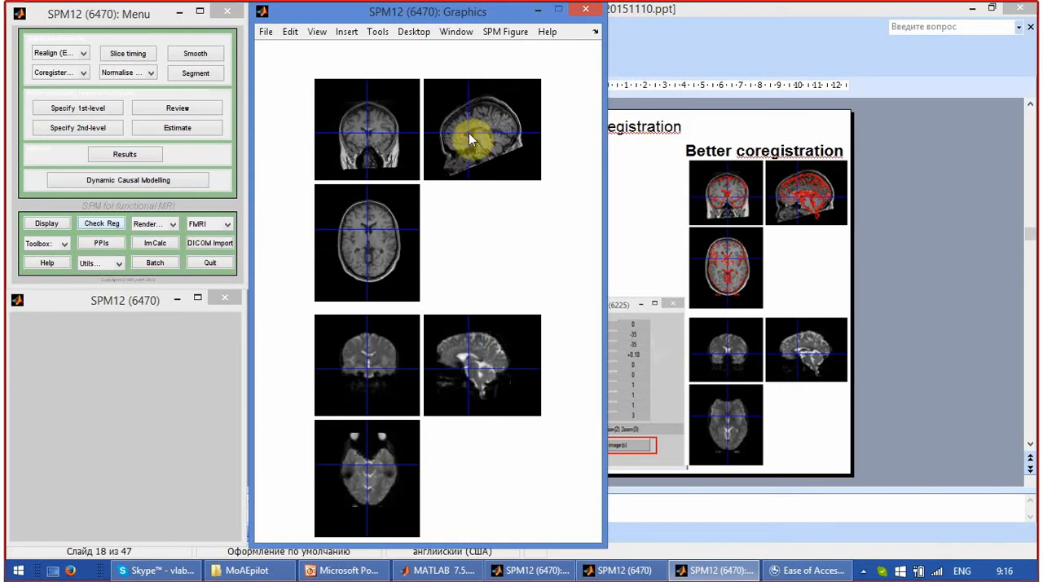
click(479, 360)
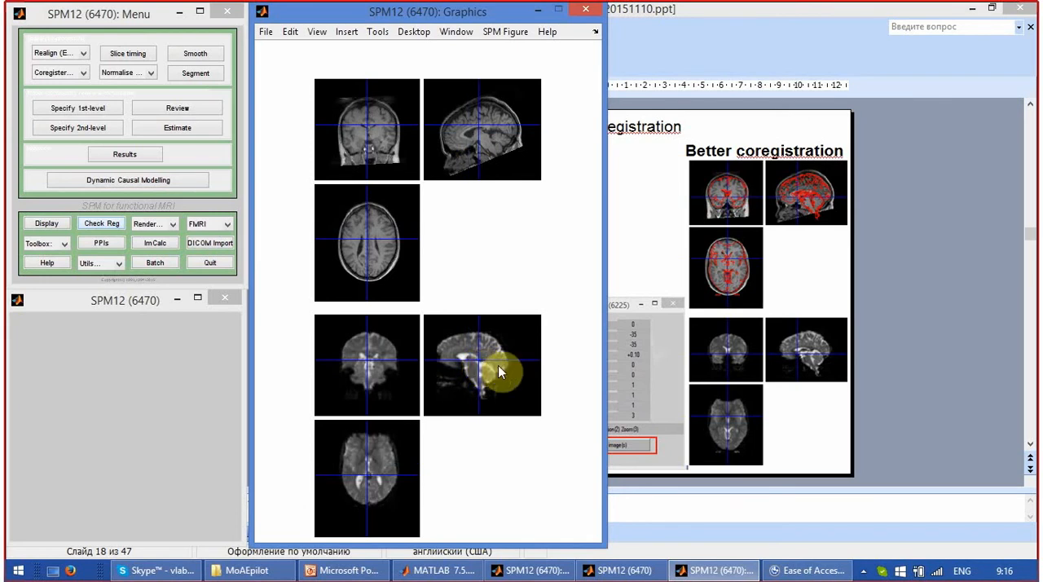
click(499, 366)
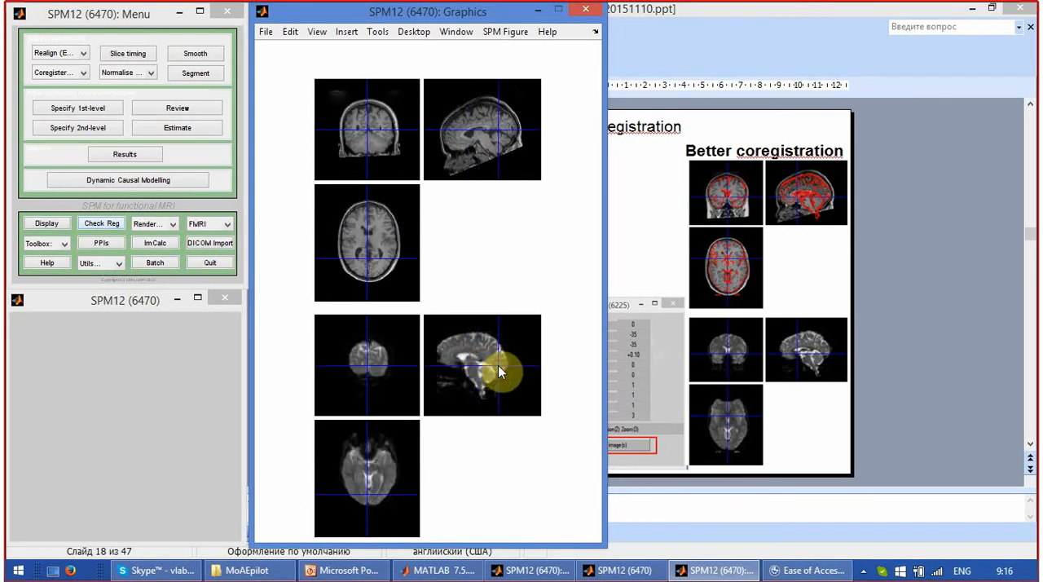
click(439, 351)
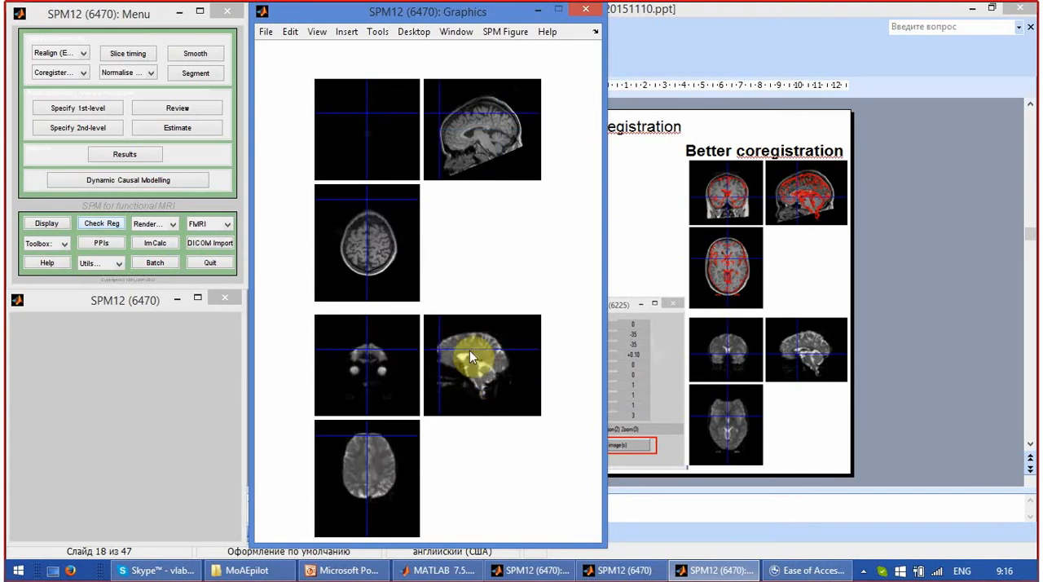
click(472, 354)
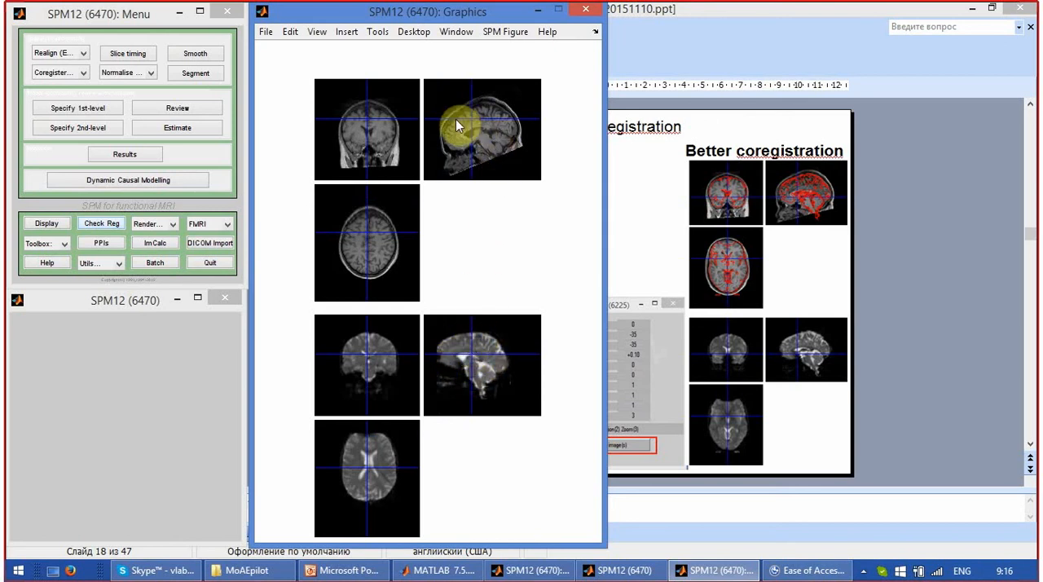
Start reorienting only the functional image fM00223_016.img, setting its forward and up translations to -35 mm each.
right_click(511, 329)
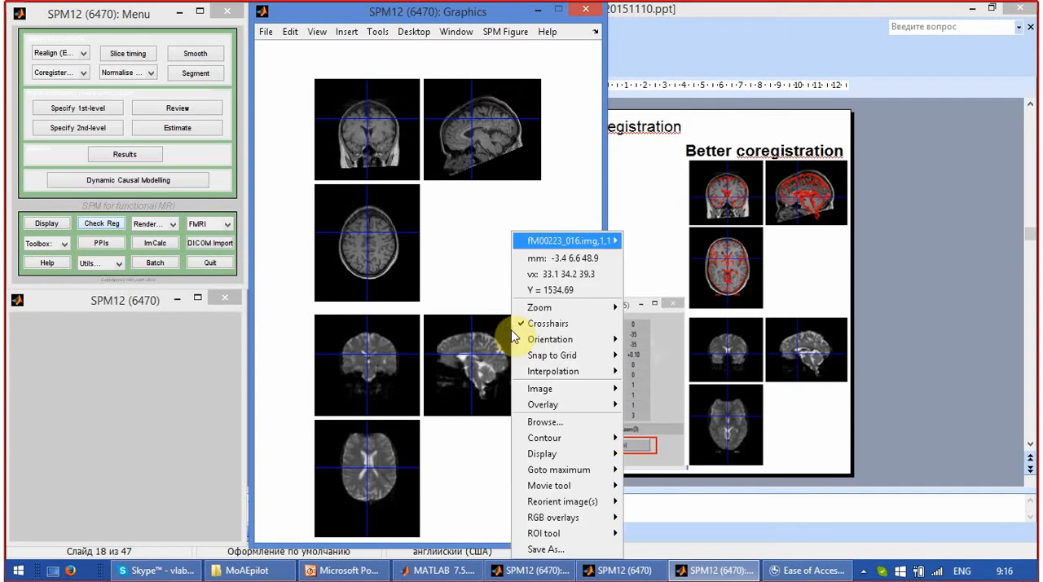
mouse_move(562, 499)
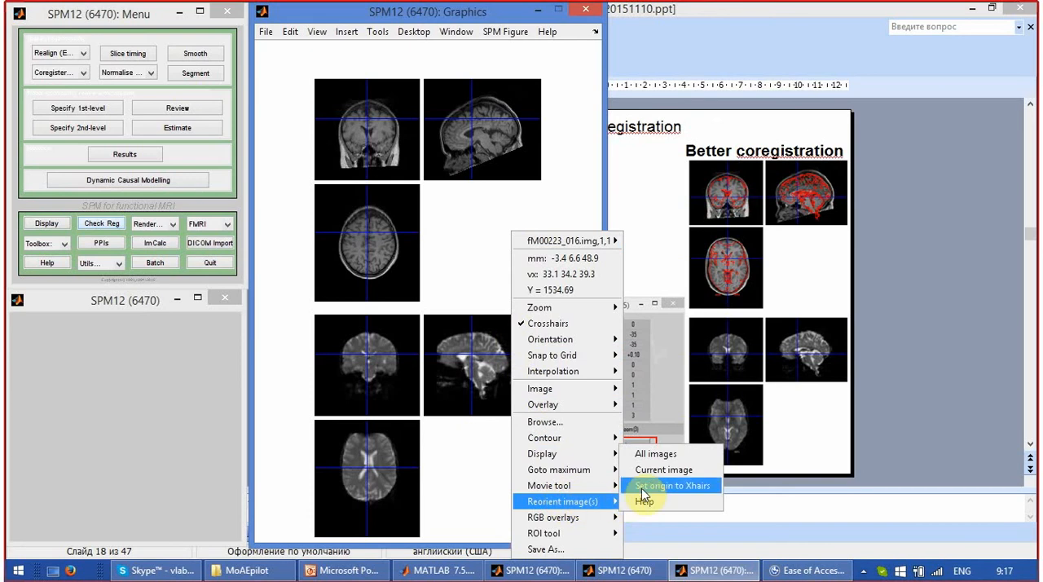
click(660, 475)
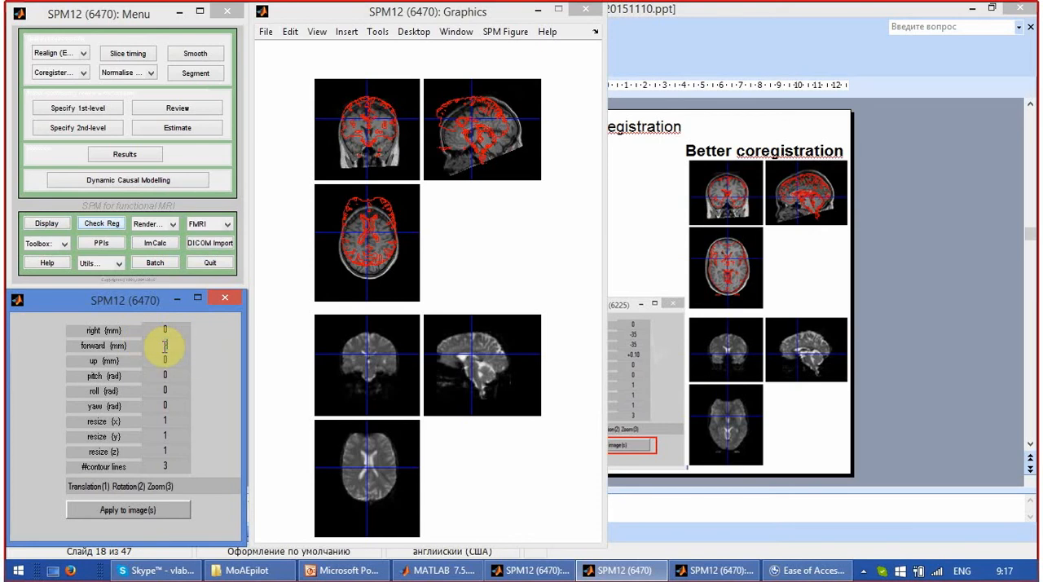
text(-35)
key(Return)
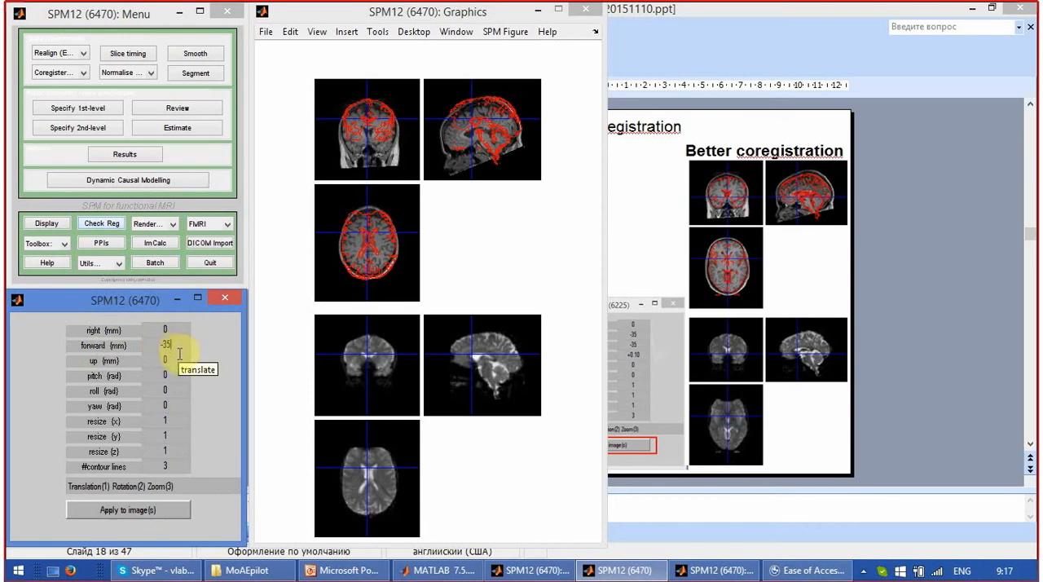
click(151, 360)
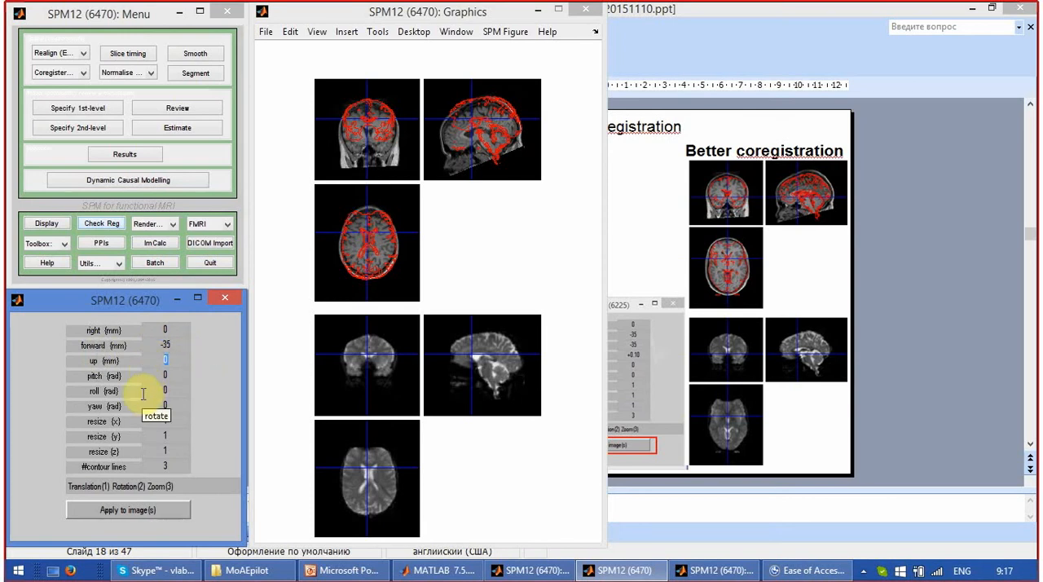
text(-3)
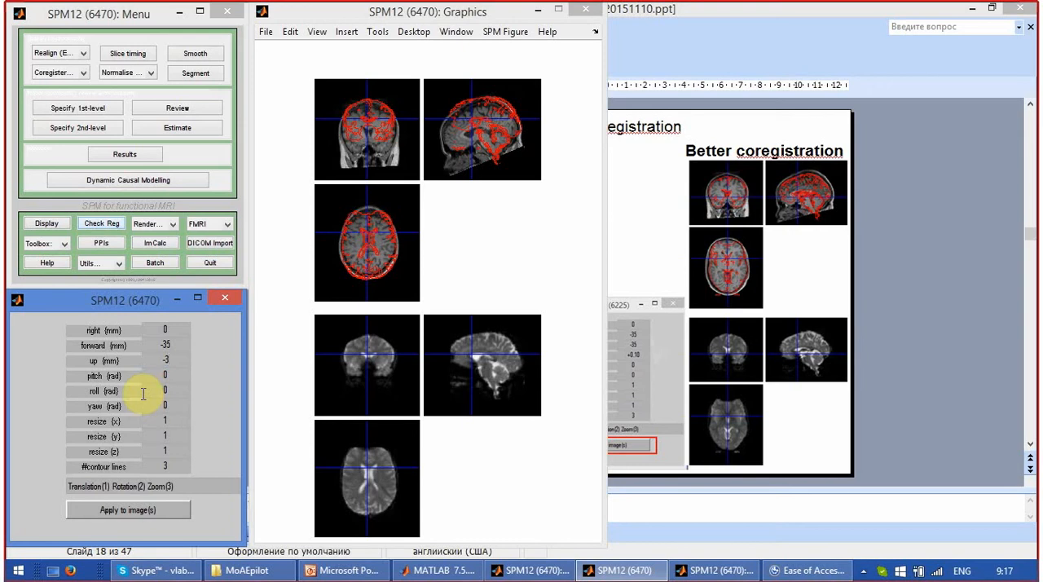
text(5)
key(Return)
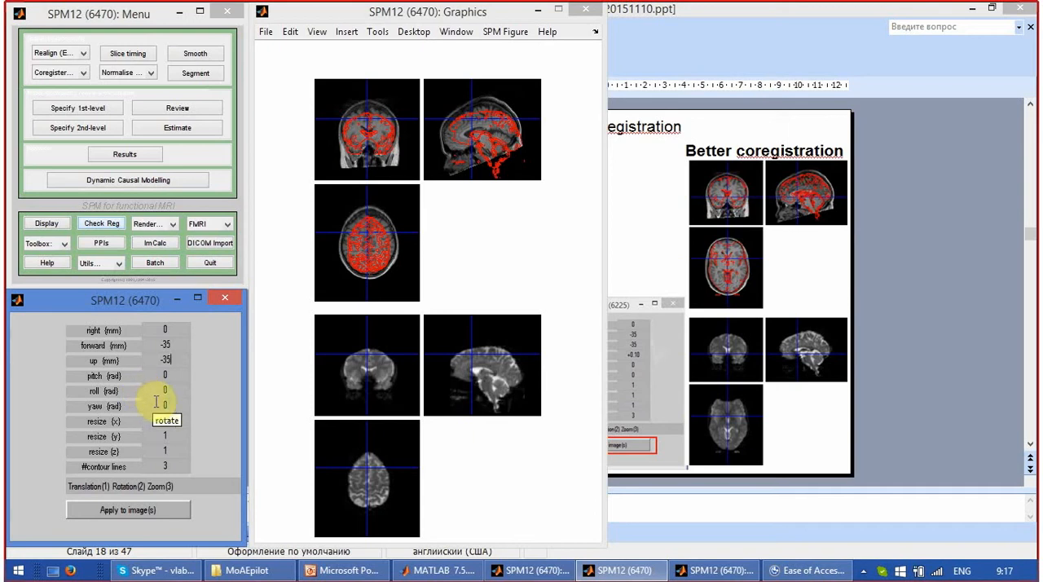
Set the functional image's pitch to +0.1 rad, and increase it to +0.2 rad.
click(172, 374)
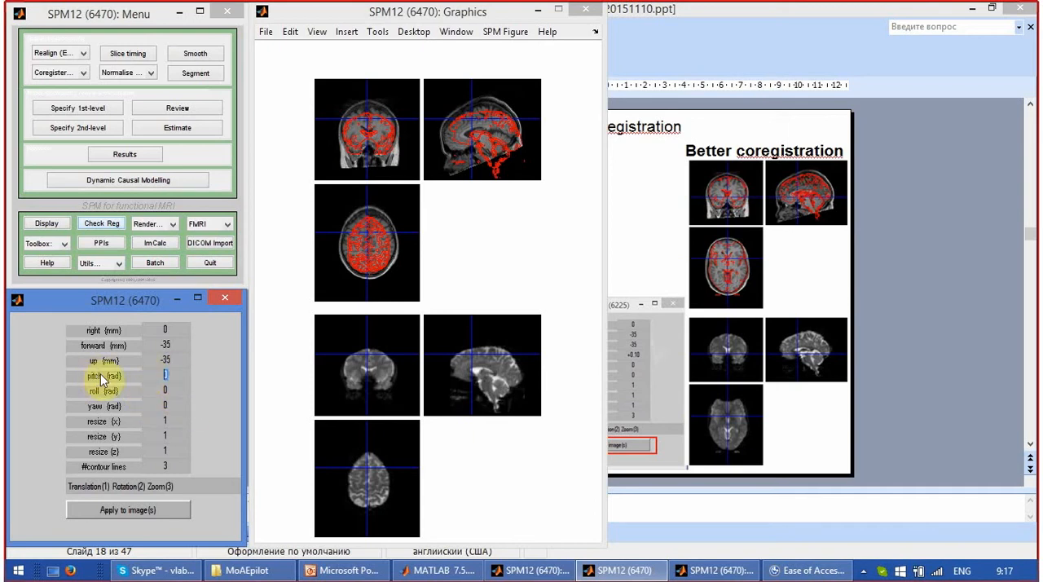
text(+0.1)
key(Return)
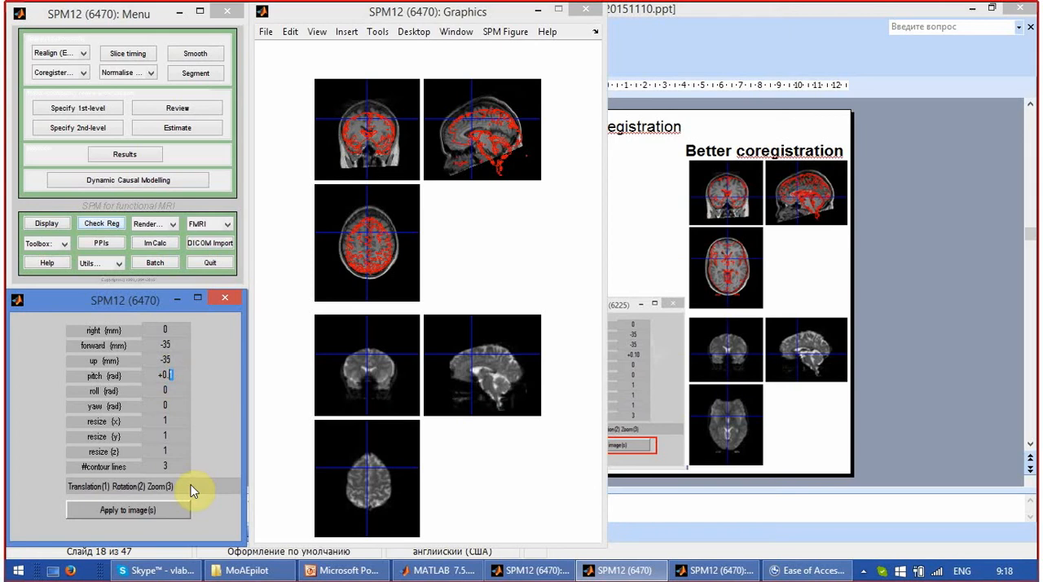
text(2)
key(Return)
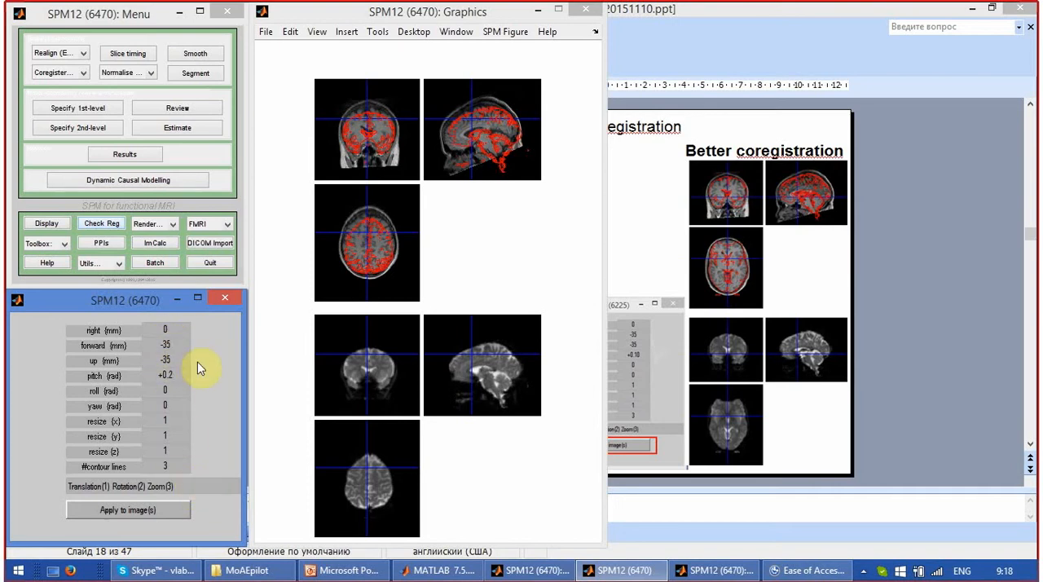
Adjust the functional image's forward translation to -30 mm, and further to -25 mm.
key(BackSpace)
text(0)
key(Return)
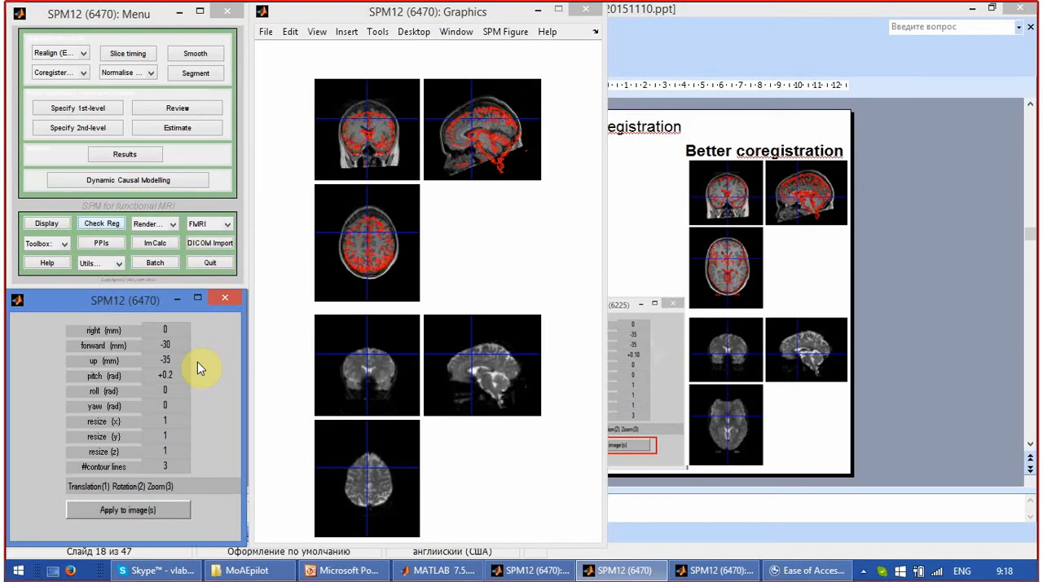
key(BackSpace)
key(BackSpace)
key(Return)
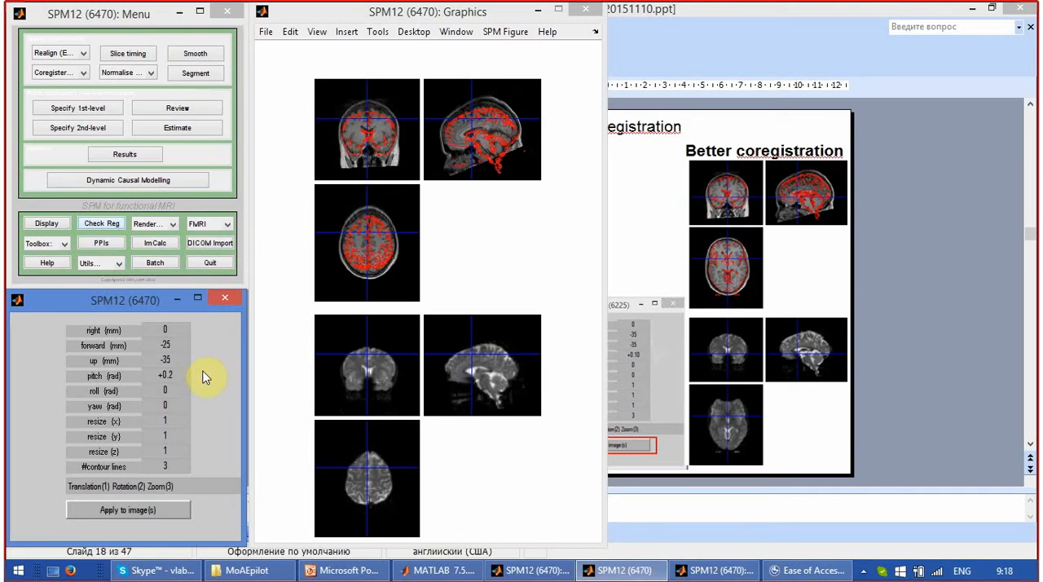
Fine-tune the functional image's pitch to +0.23 rad and its up translation to -30 mm.
click(181, 377)
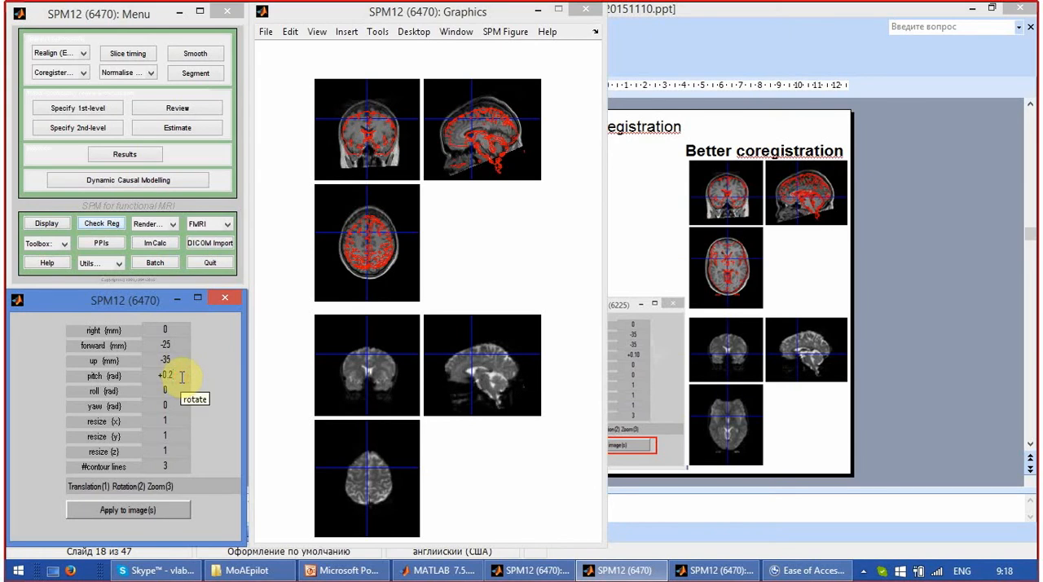
text(3)
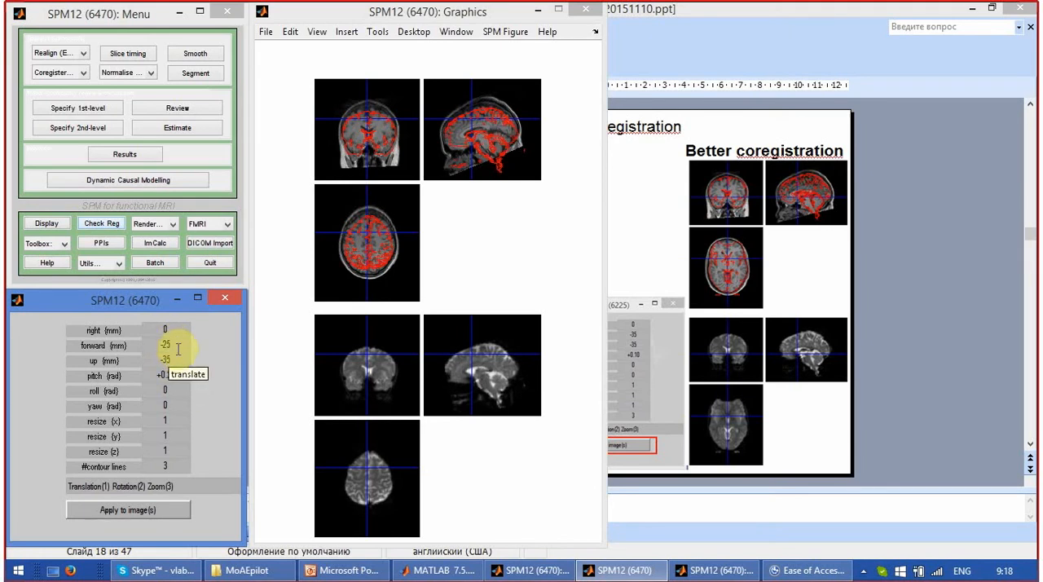
click(168, 359)
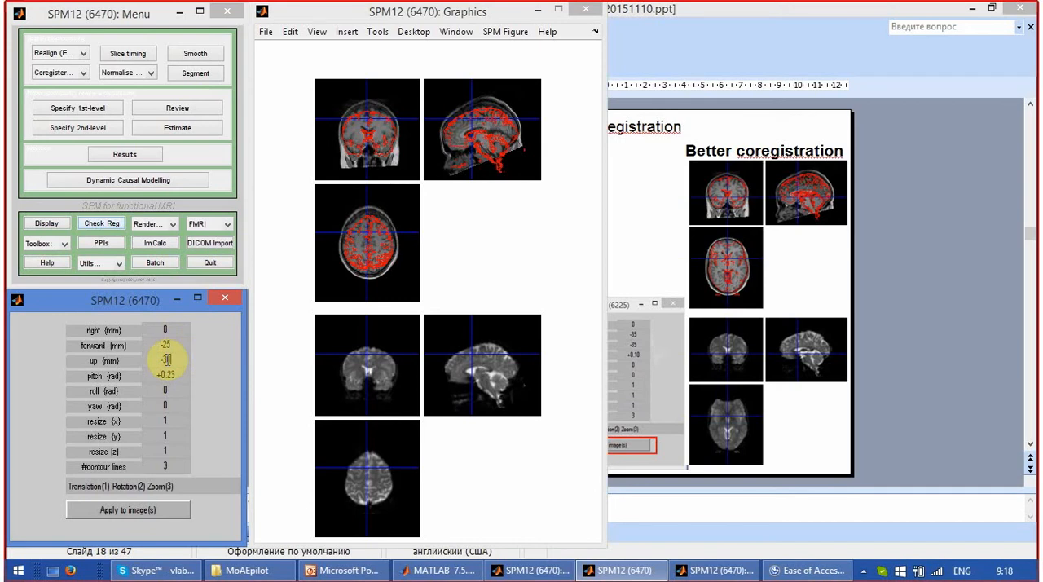
key(Return)
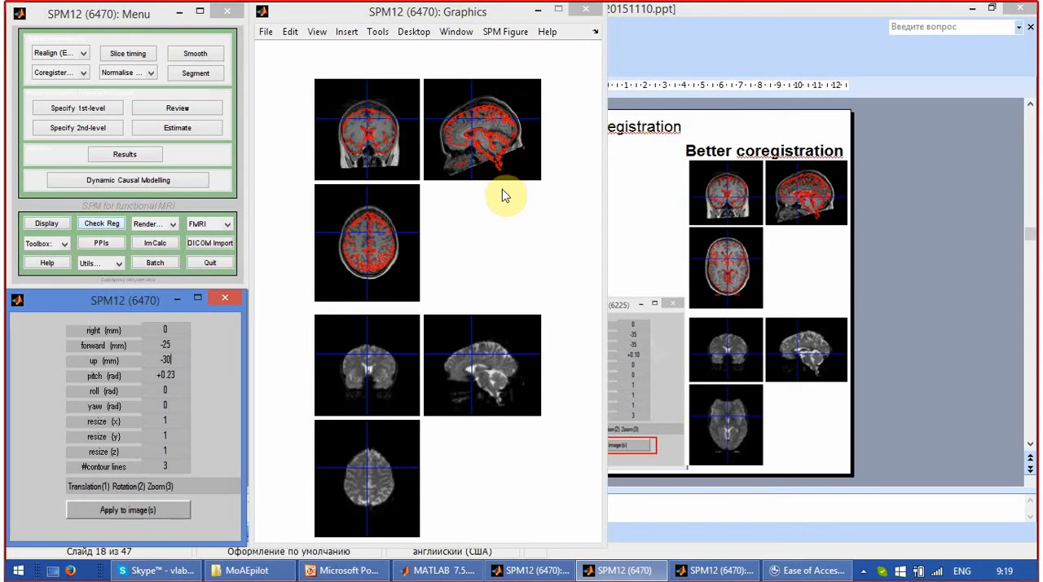
Choose all images in the functional folder for the reorientation, removing the duplicate entry fM00223_016.img,1,1.
click(153, 510)
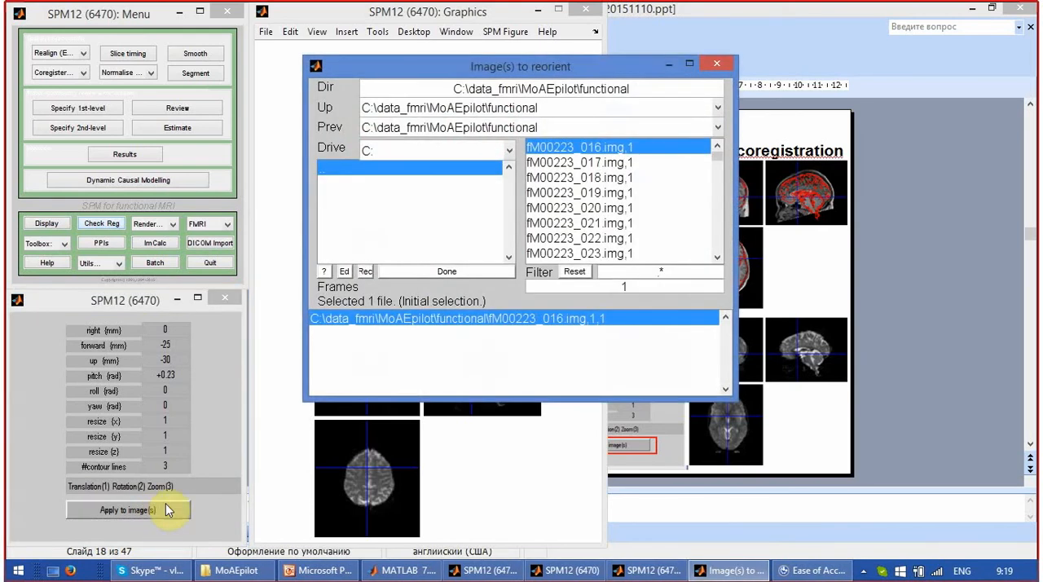
right_click(587, 154)
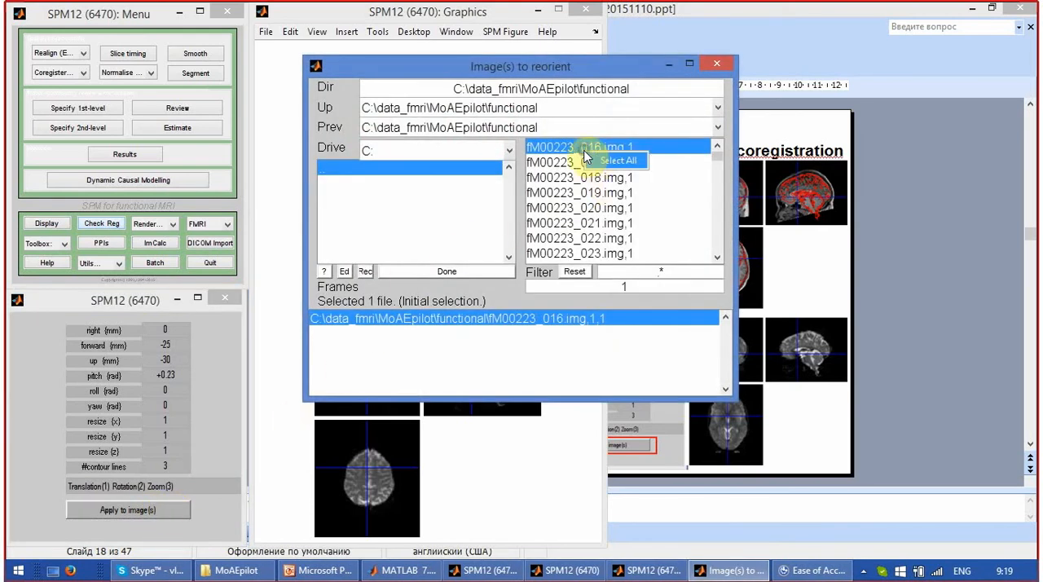
click(533, 65)
drag(533, 66, 542, 54)
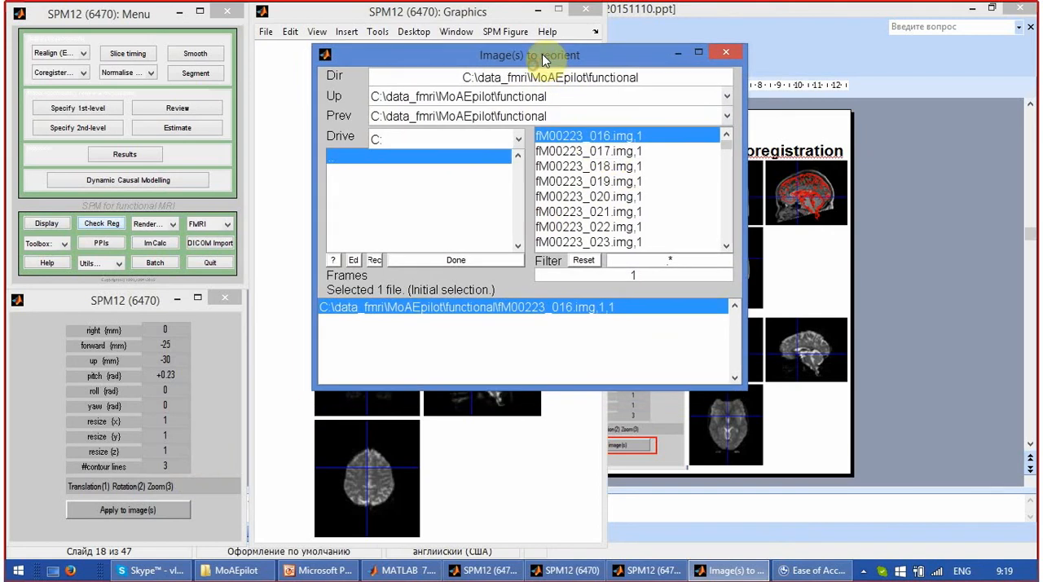
right_click(586, 139)
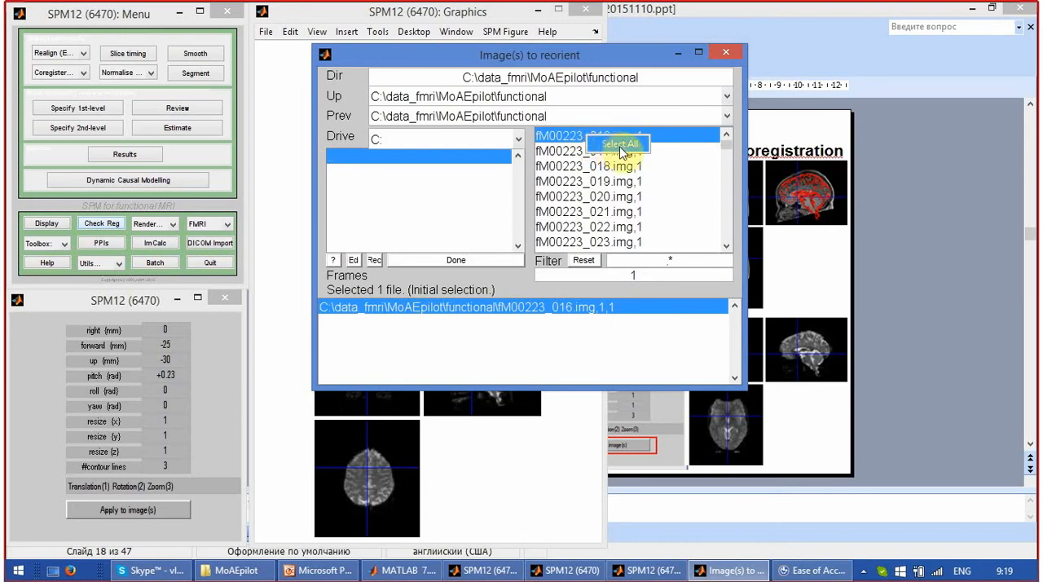
click(621, 151)
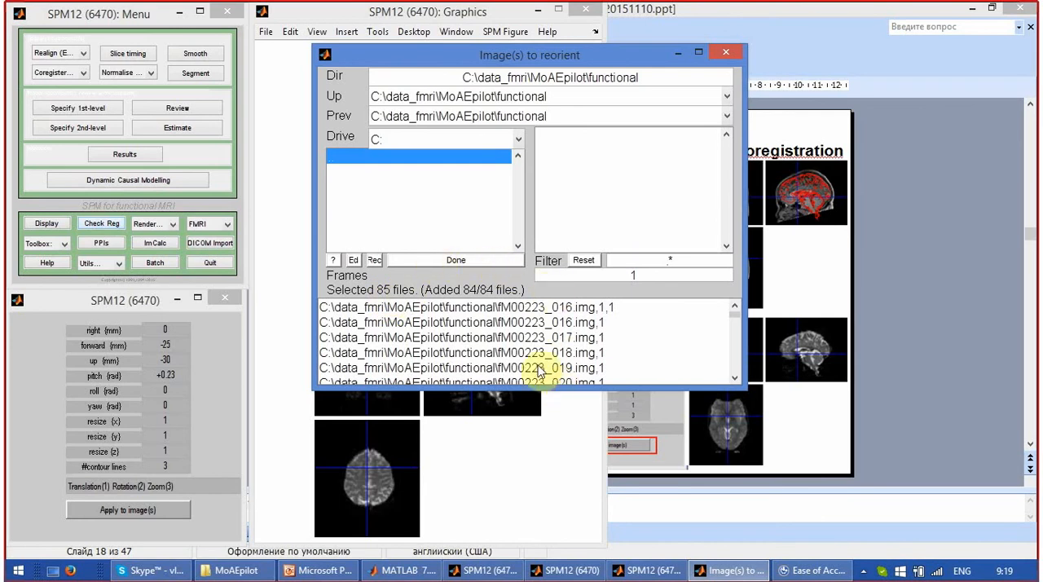
click(481, 309)
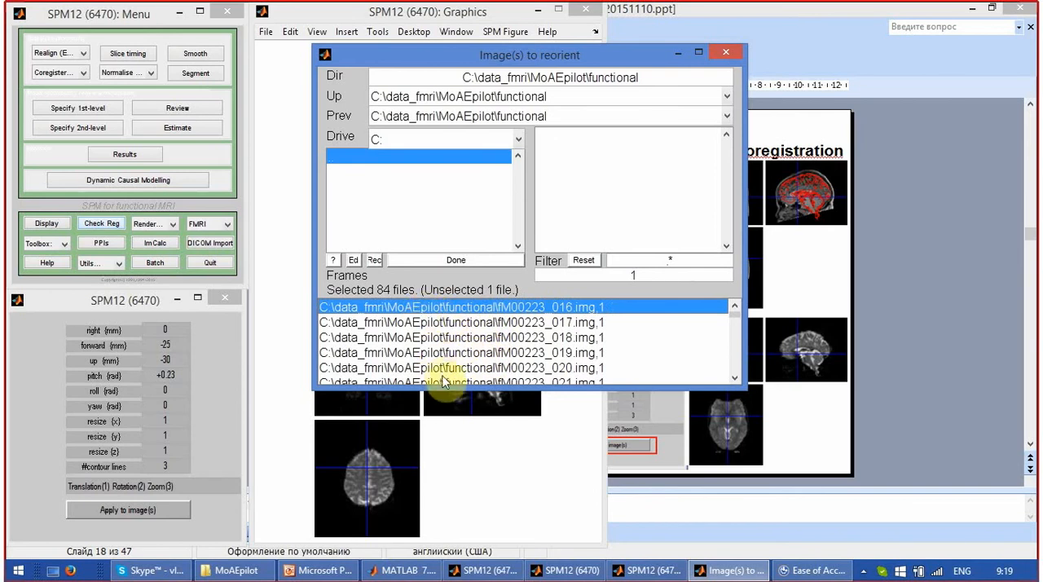
Apply the reorientation to the selected functional images and save its matrix as fM00223_016_reorient.mat in the functional folder.
click(408, 259)
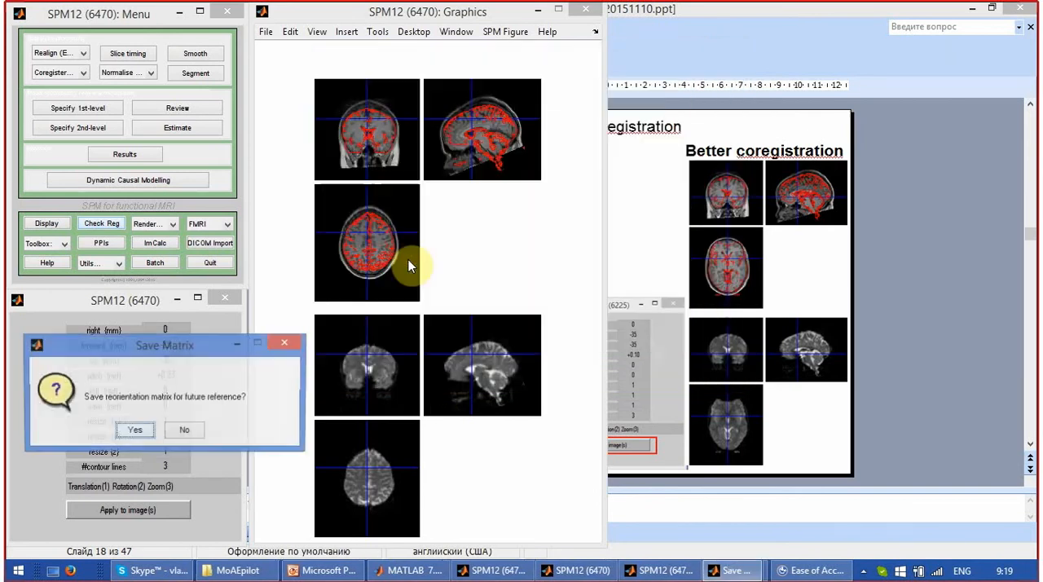
click(135, 430)
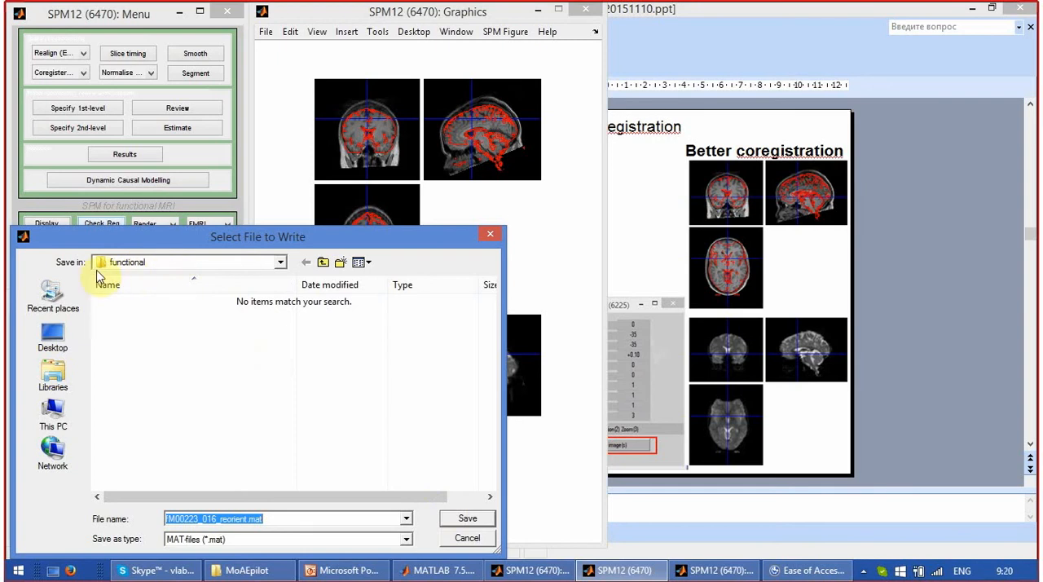
click(459, 518)
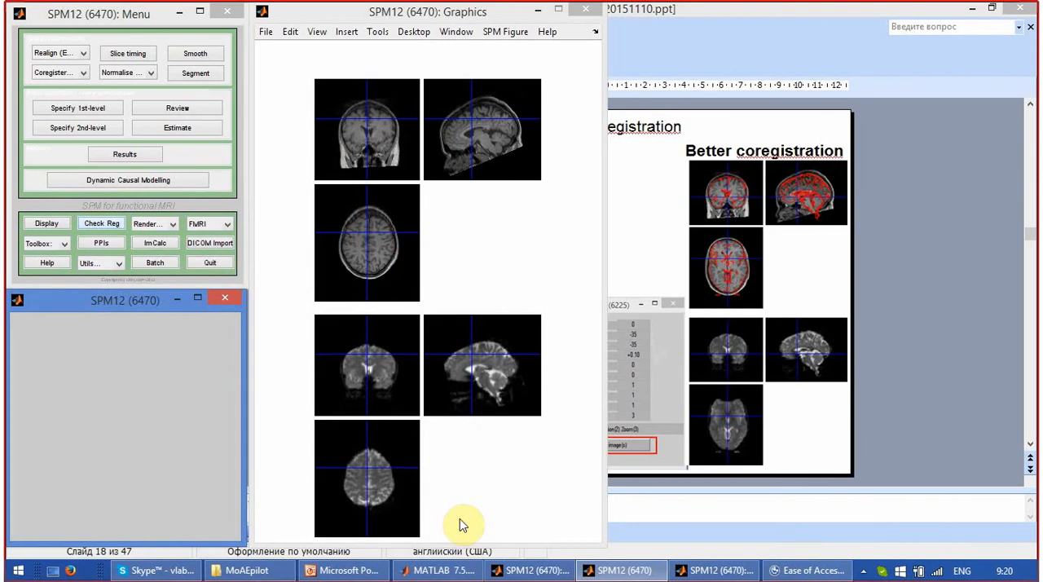
Switch to PowerPoint and show slide 19 with the Realignment instructions.
click(449, 577)
click(447, 576)
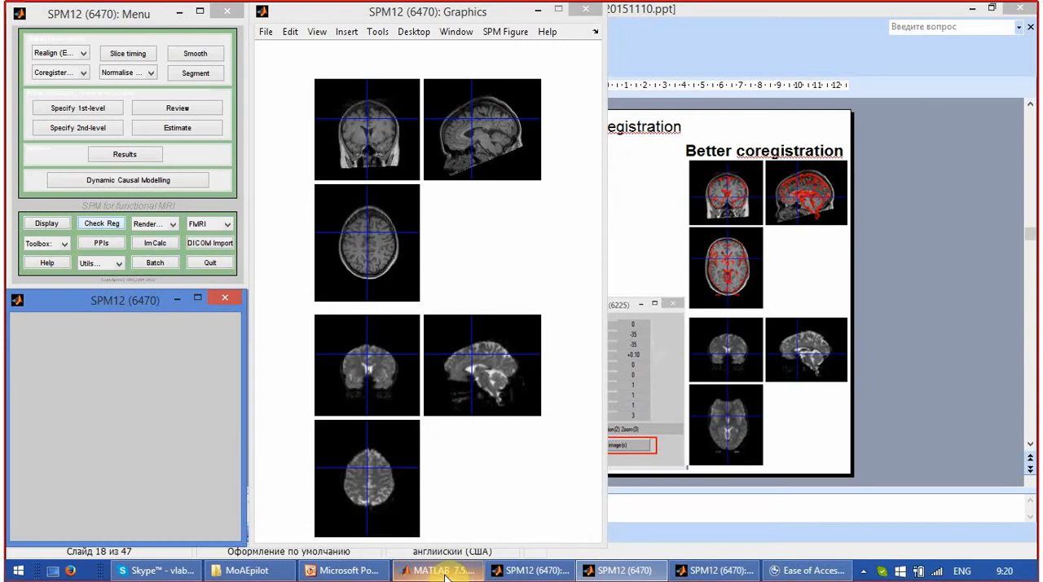
click(346, 571)
click(108, 322)
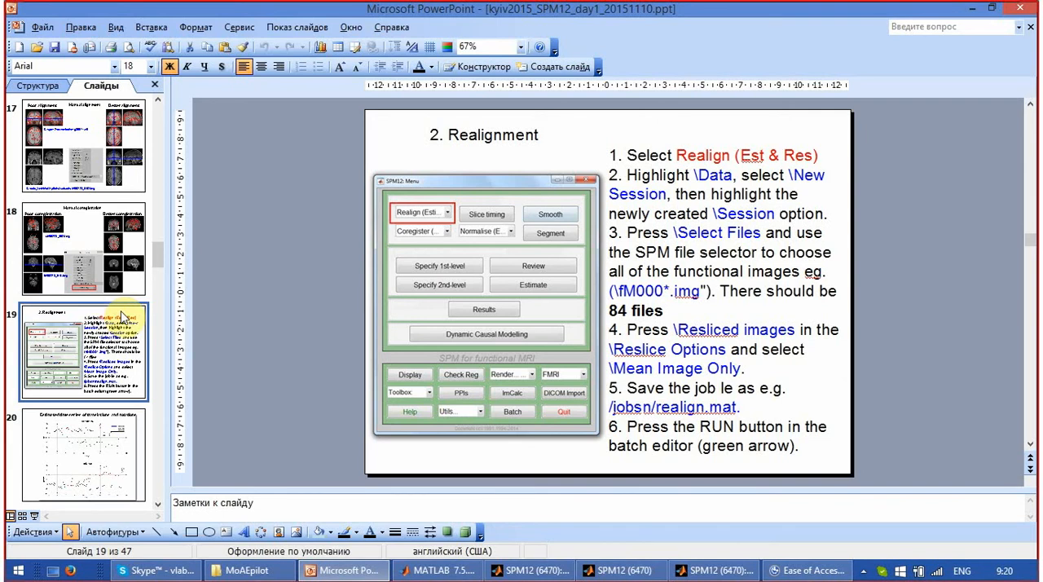
Switch back to MATLAB and bring the SPM12 menu, input and Graphics windows to the front.
click(468, 572)
click(529, 570)
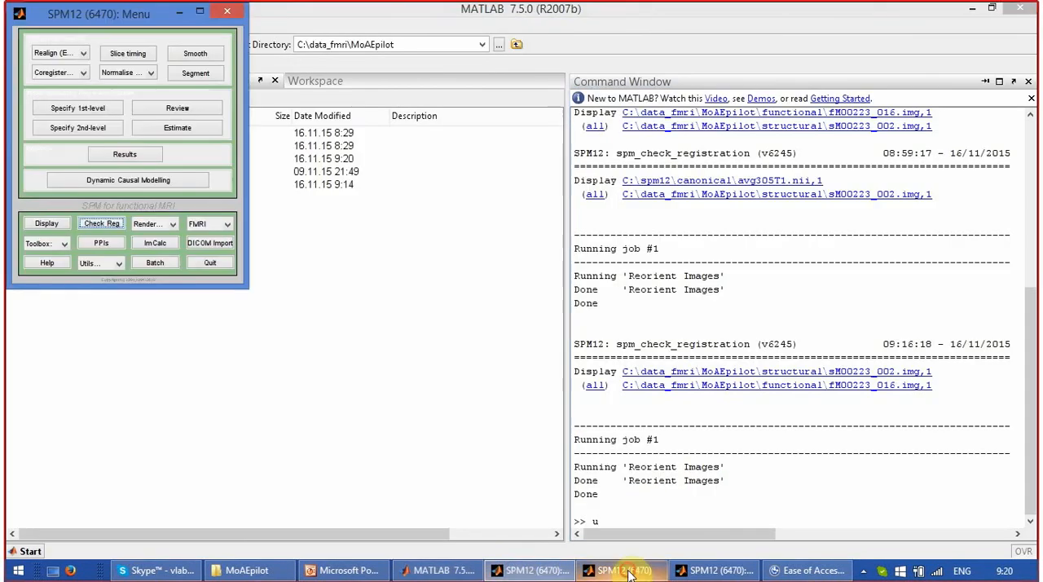
click(629, 573)
click(698, 570)
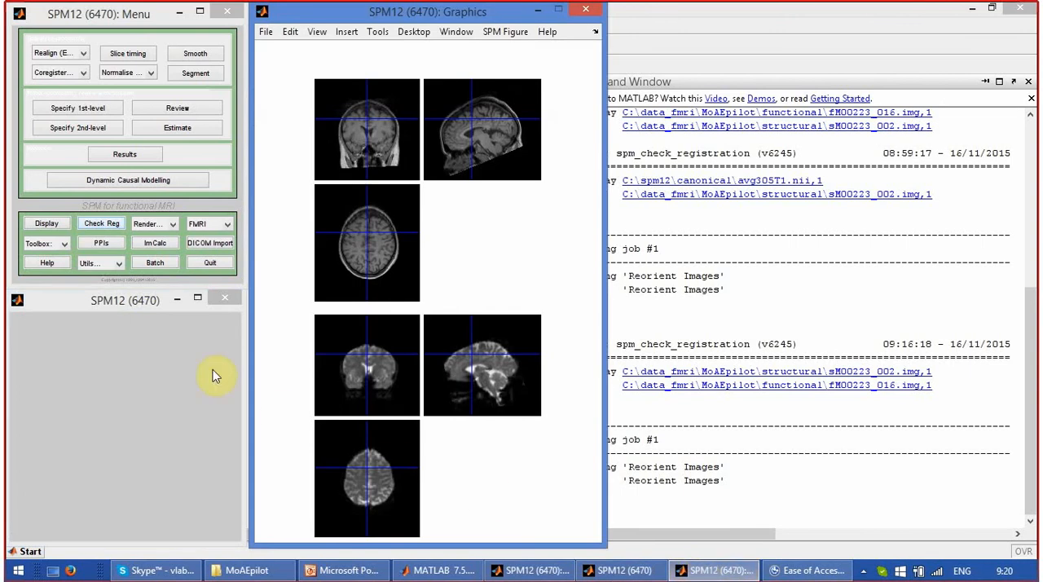
Start a registration check and add the template avg305T1.nii from C:\spm12\canonical as the first image.
click(112, 225)
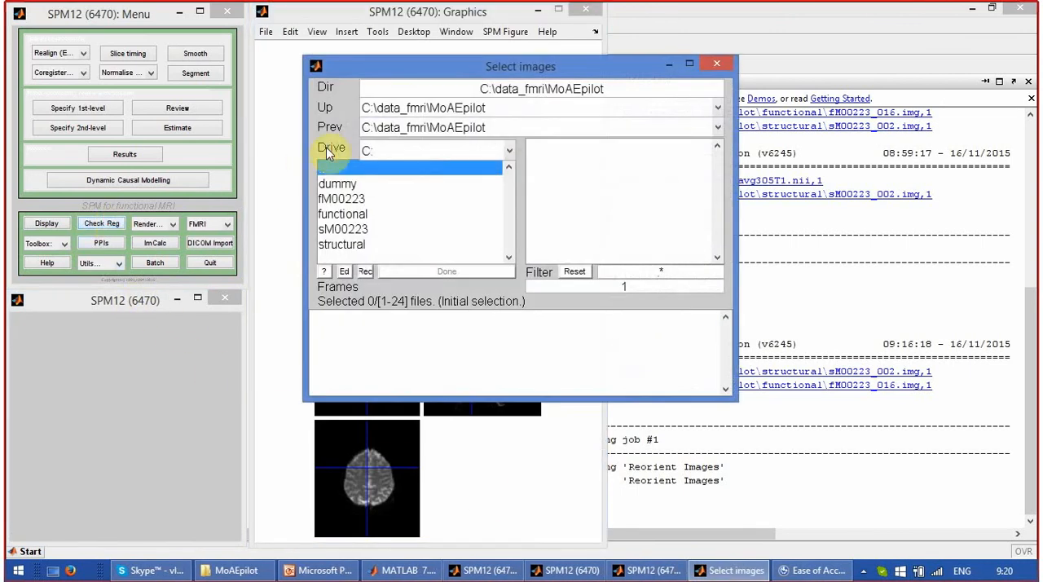
click(404, 131)
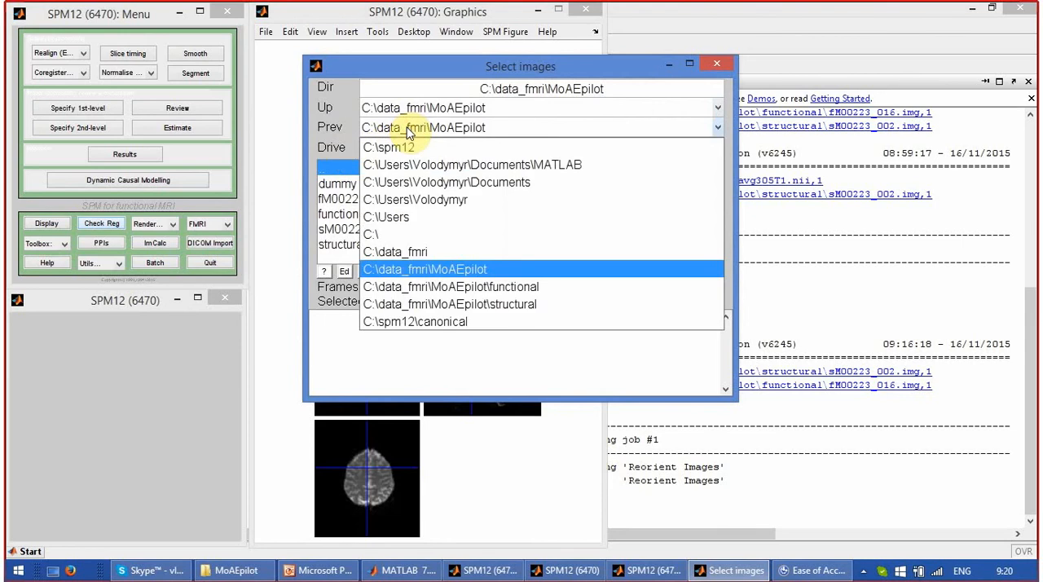
click(410, 145)
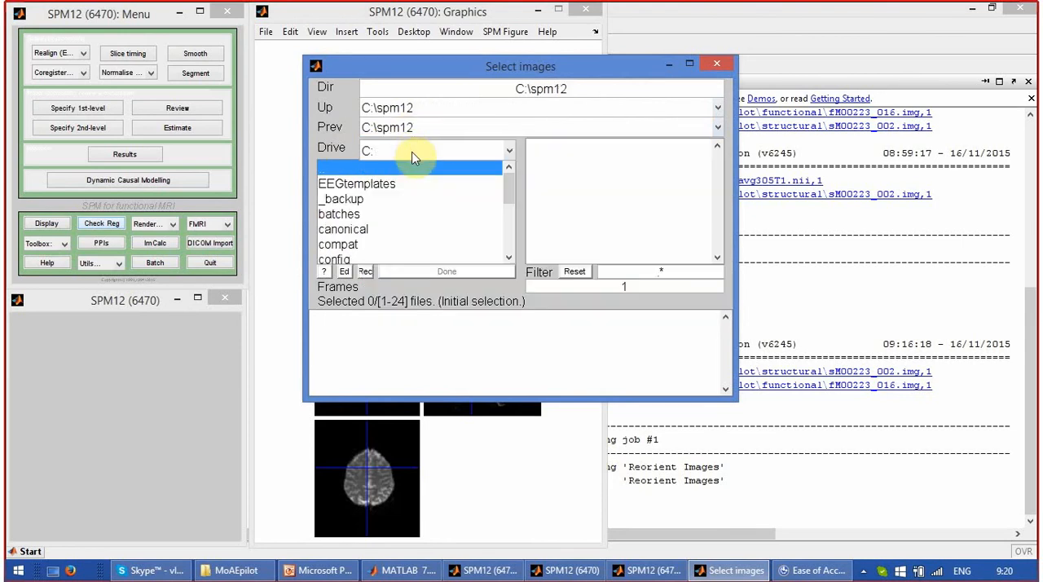
click(424, 231)
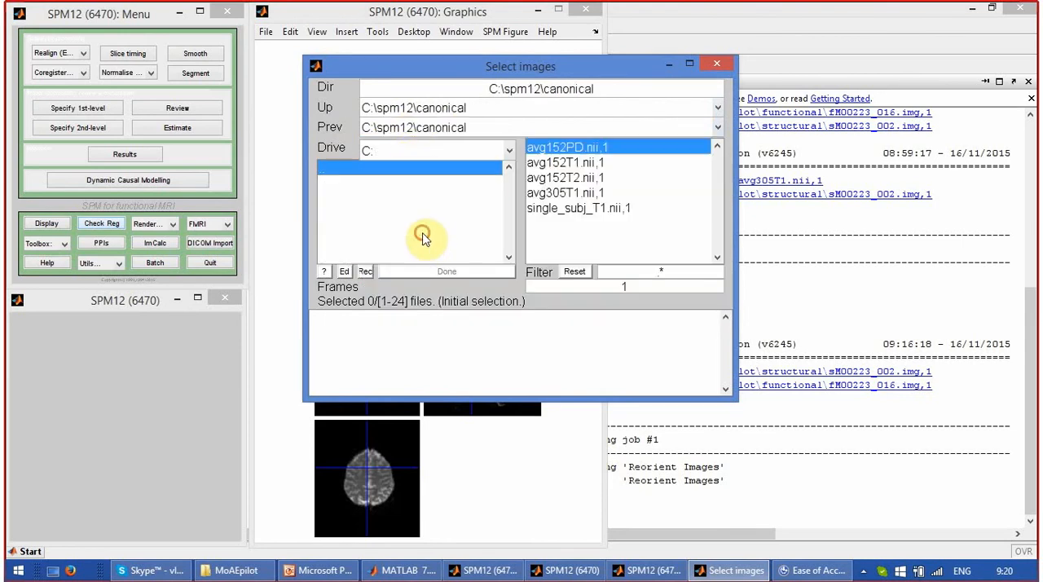
click(562, 194)
Add functional image fM00223_016.img and structural image sM00223_002.img to the selection, and display all three images for comparison.
click(455, 129)
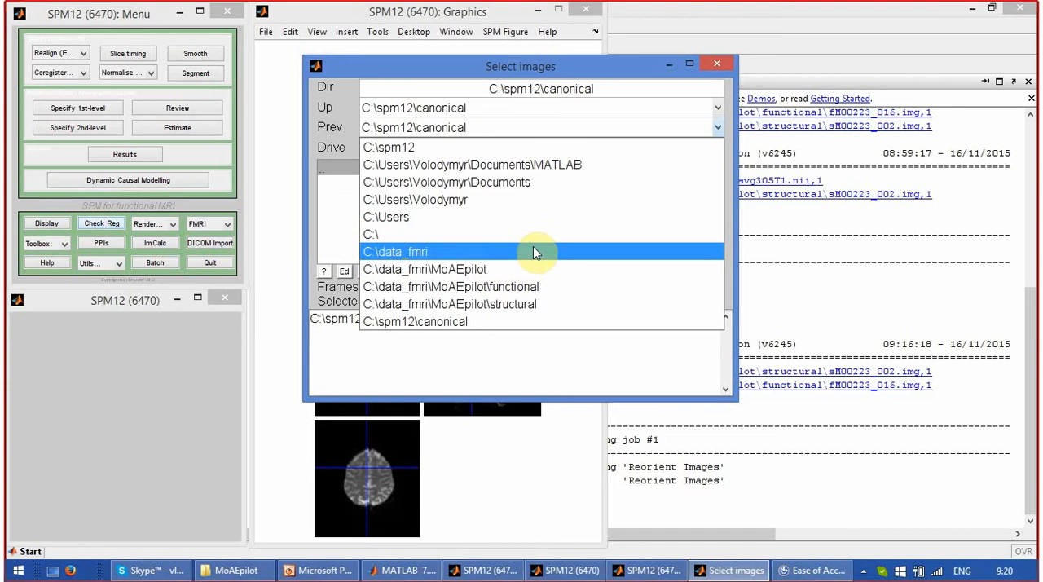
click(554, 288)
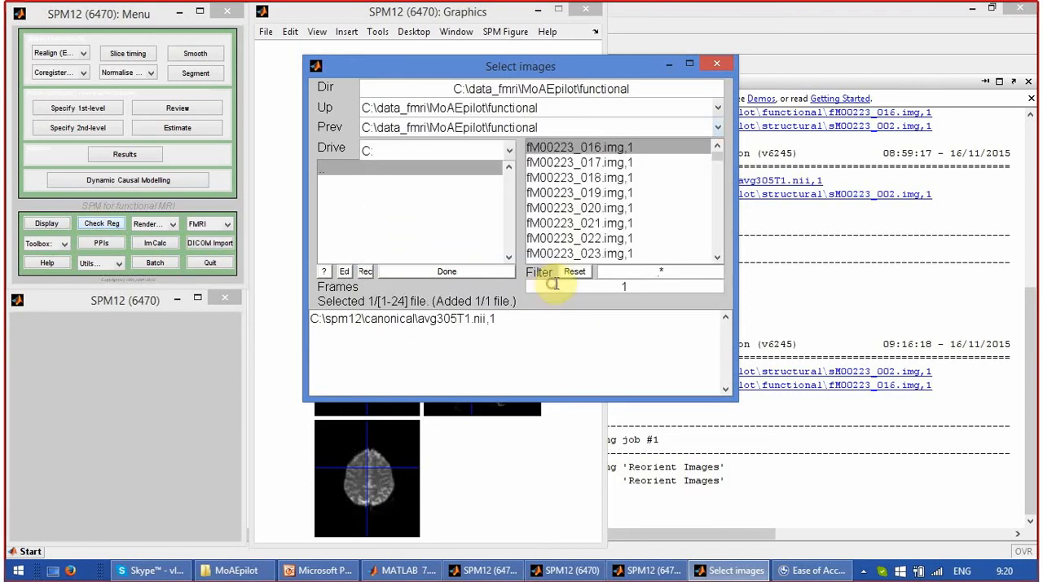
click(594, 149)
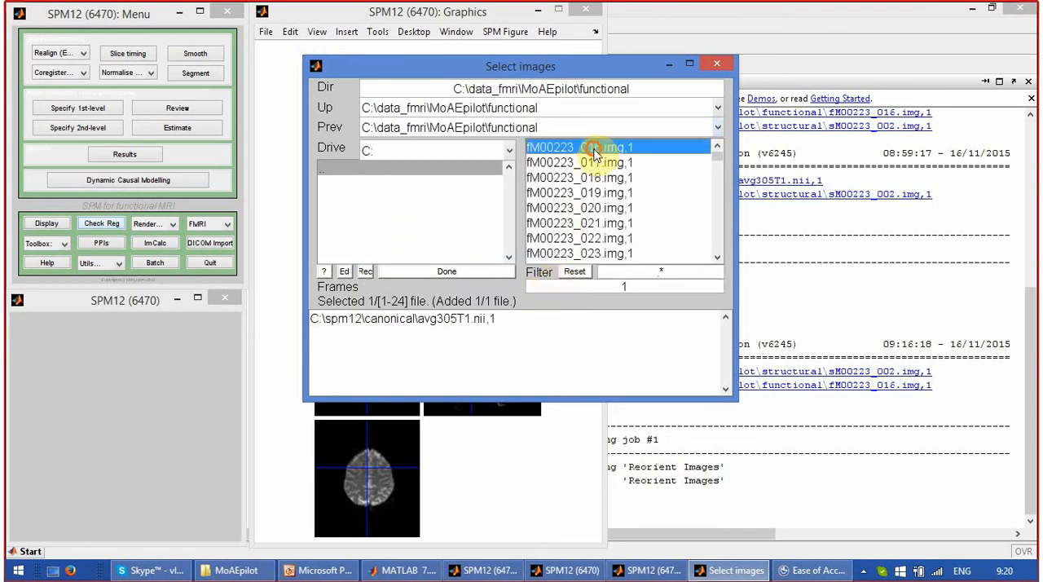
click(545, 127)
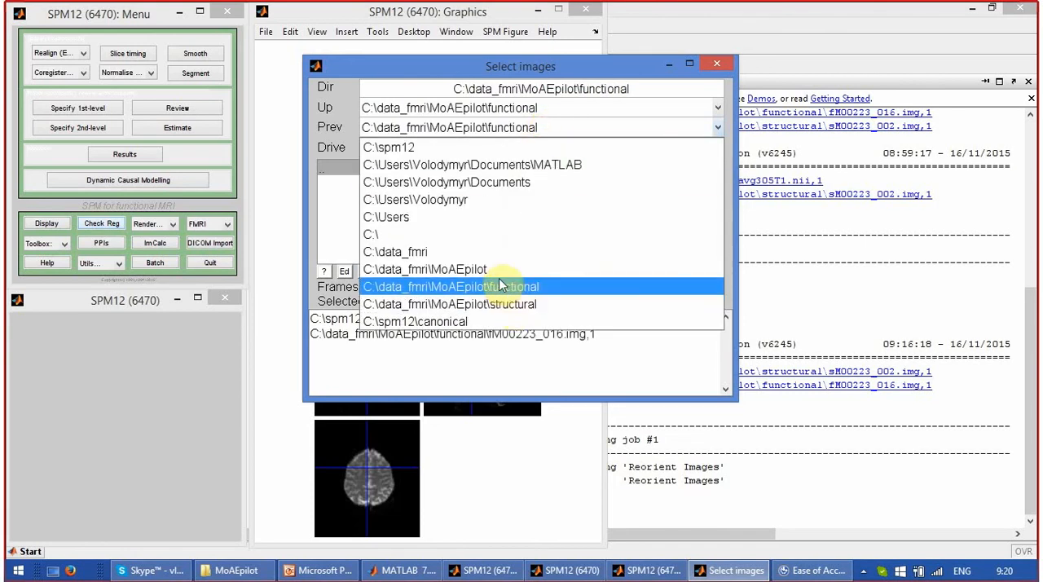
click(508, 304)
click(540, 149)
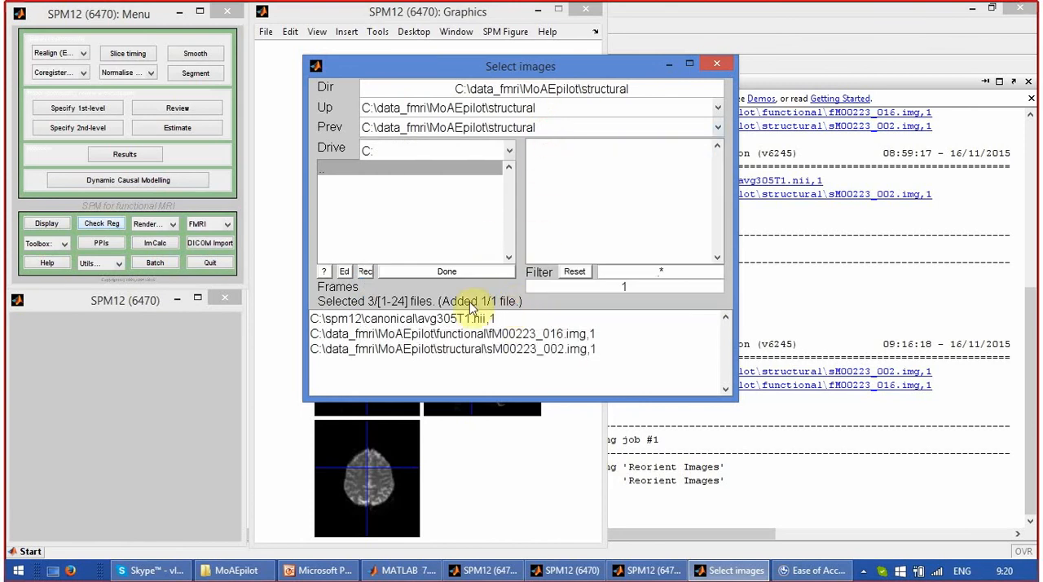
click(471, 273)
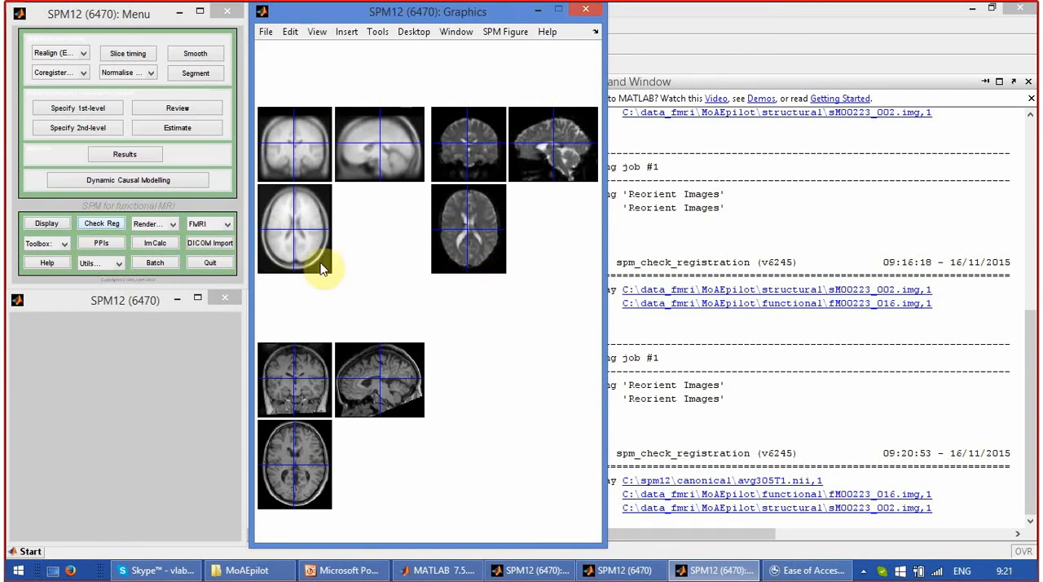
Start reorienting only the current structural image to overlay its contours on the other two, and inspect the alignment at several brain locations.
right_click(403, 372)
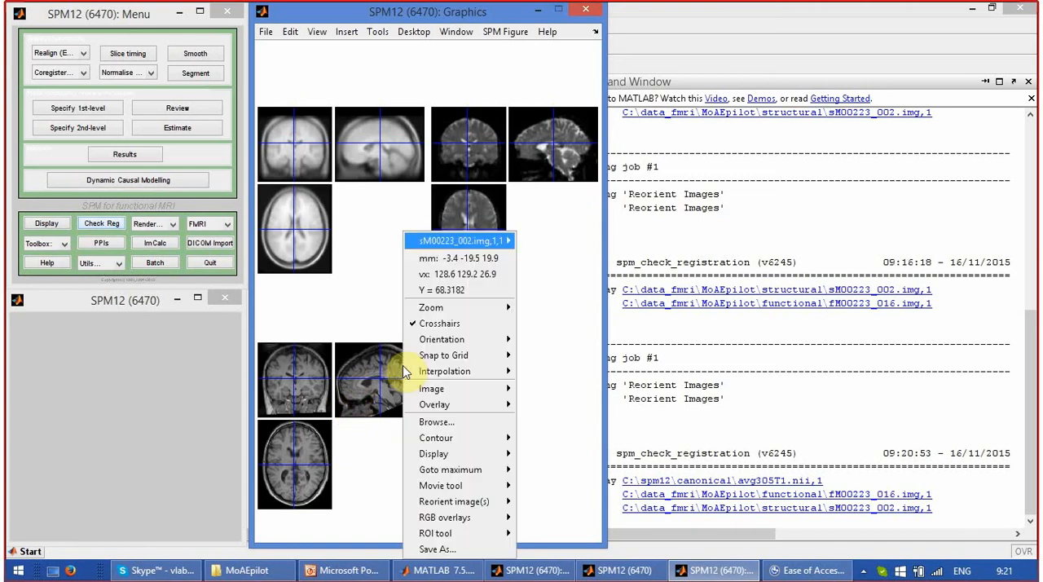
mouse_move(471, 516)
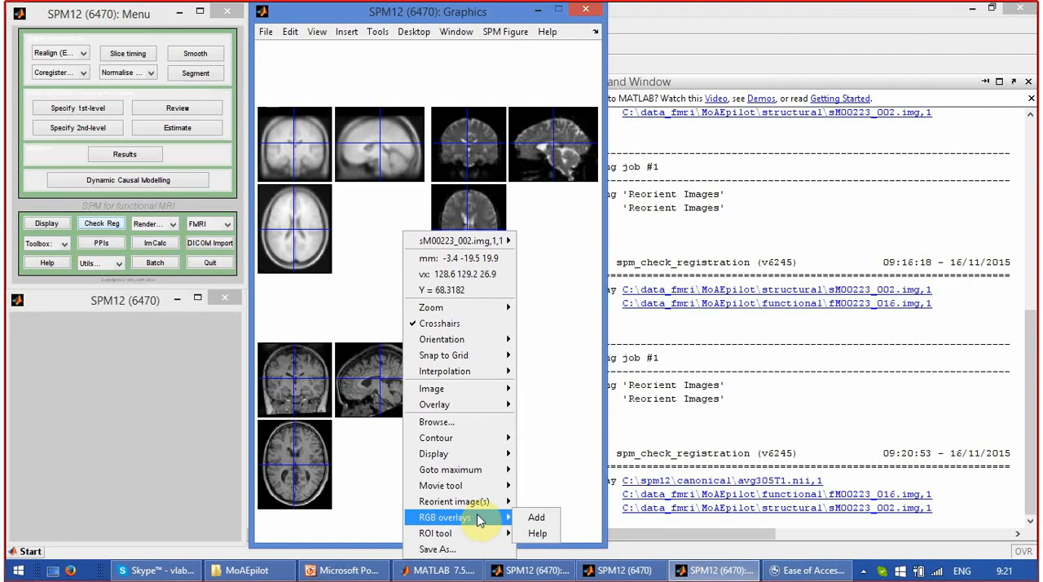
mouse_move(482, 501)
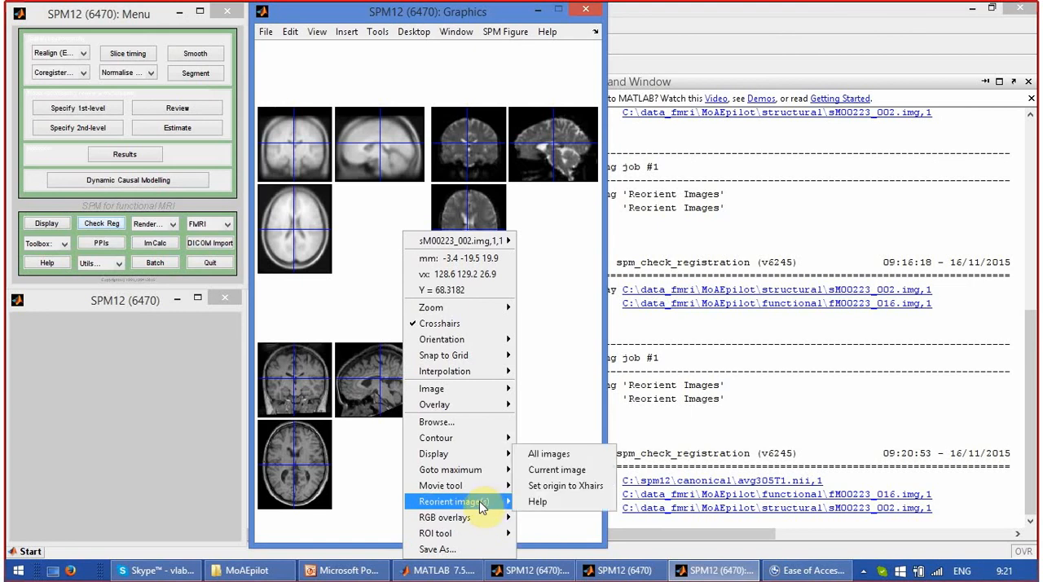
click(561, 471)
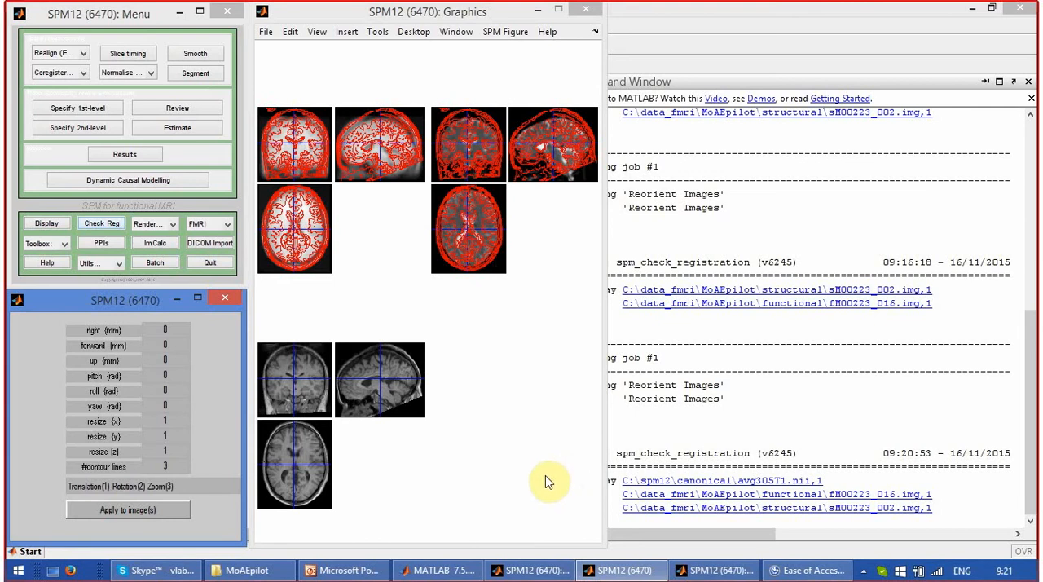
click(400, 374)
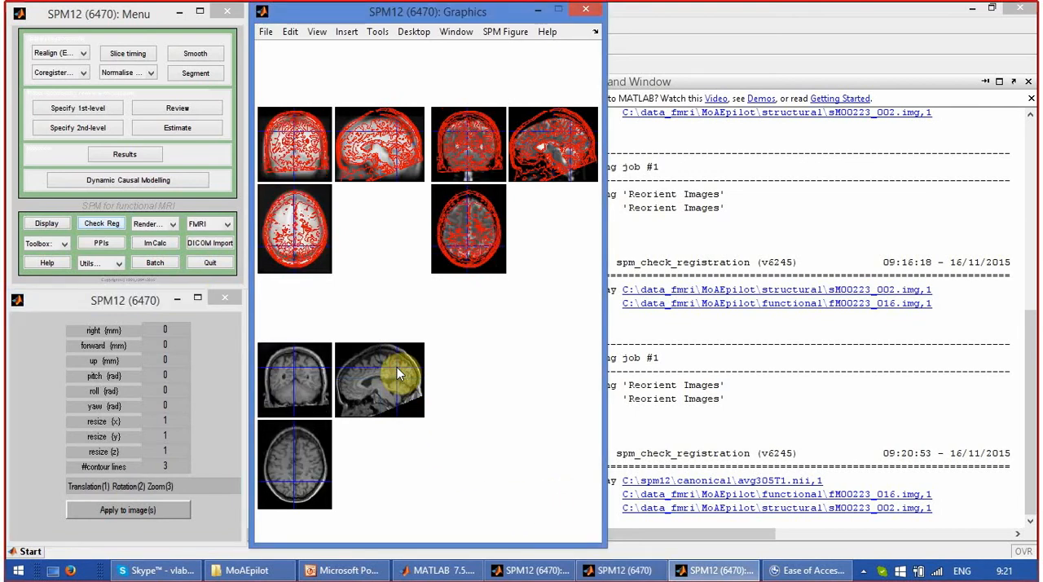
click(280, 365)
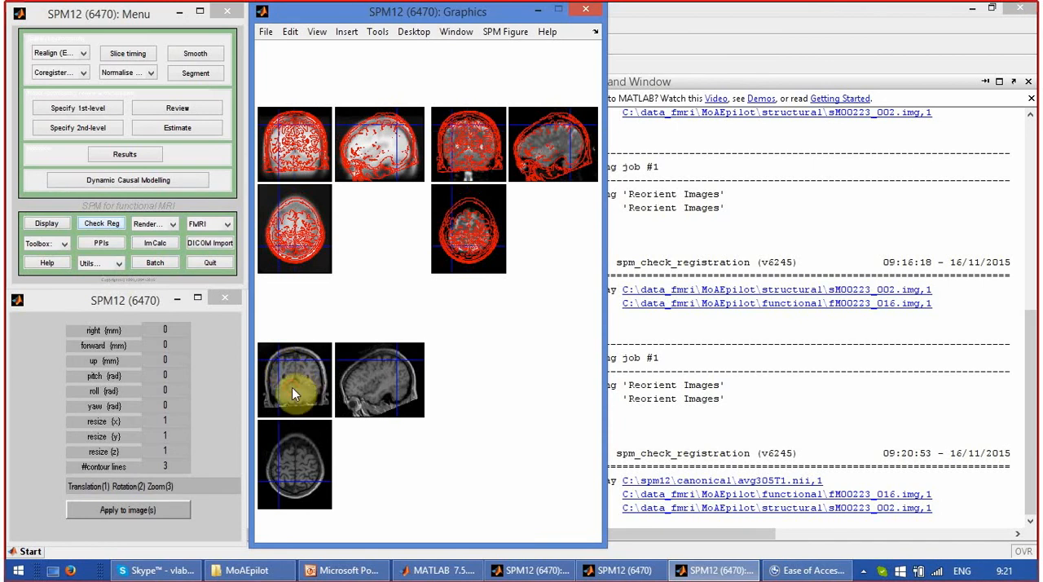
click(292, 387)
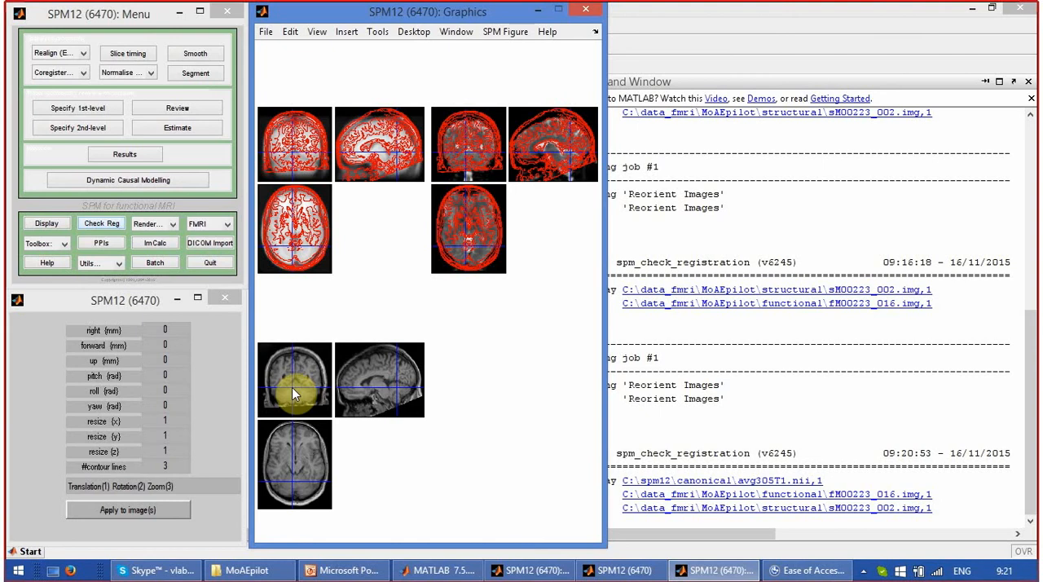
Begin a fresh registration check with the canonical template avg305T1.nii as its first image.
click(101, 224)
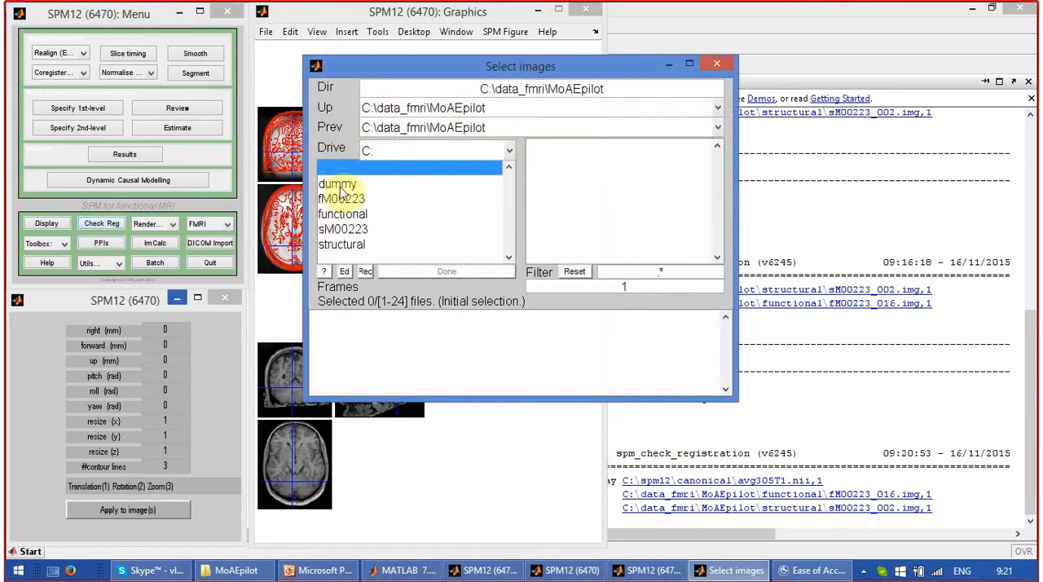
click(510, 131)
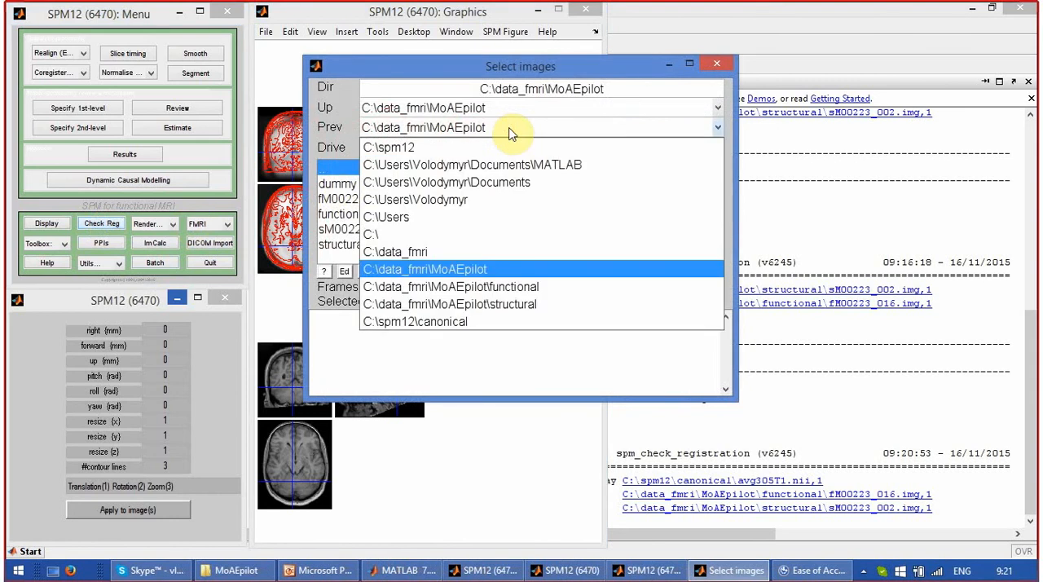
click(499, 321)
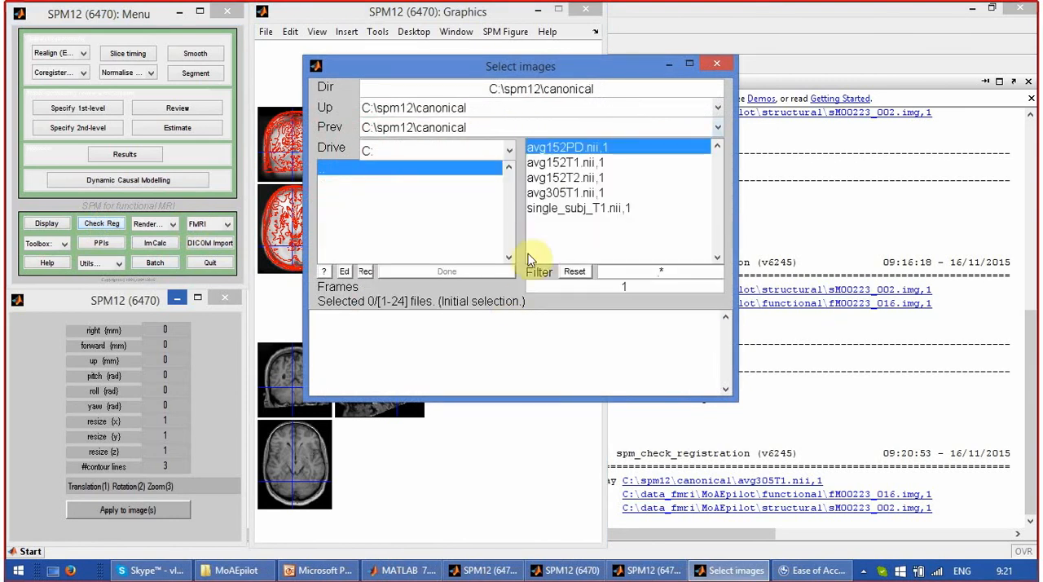
click(538, 199)
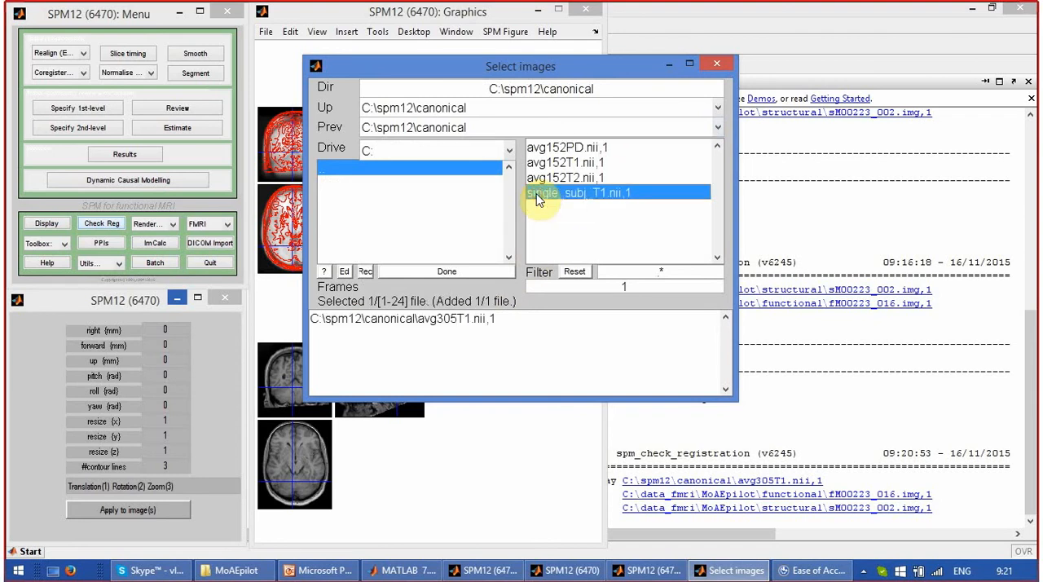
Include fM00223_016.img from the functional folder and sM00223_002.img from the structural folder, and run the new registration check.
click(484, 129)
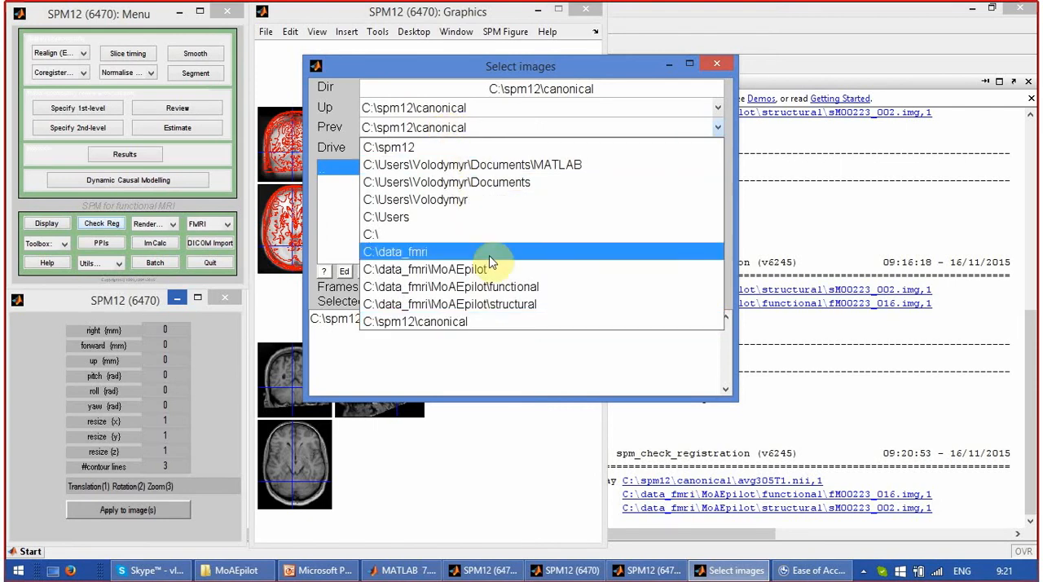
click(526, 293)
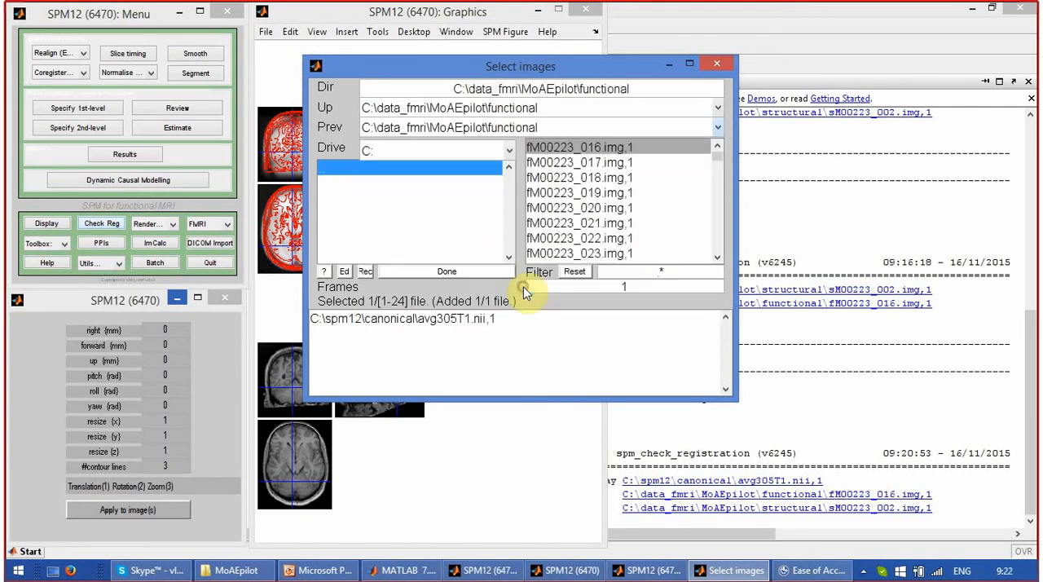
click(557, 150)
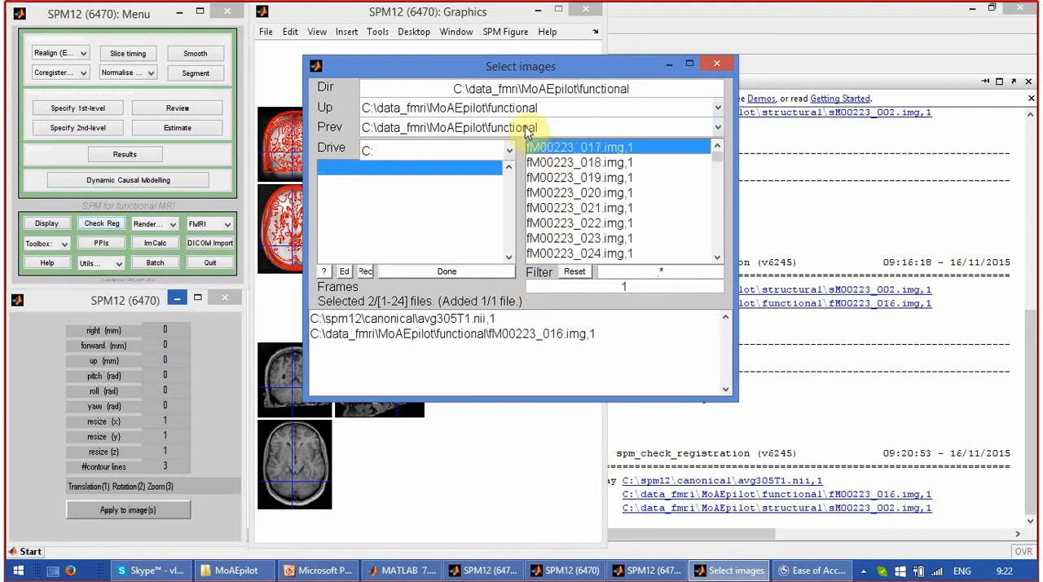
click(524, 127)
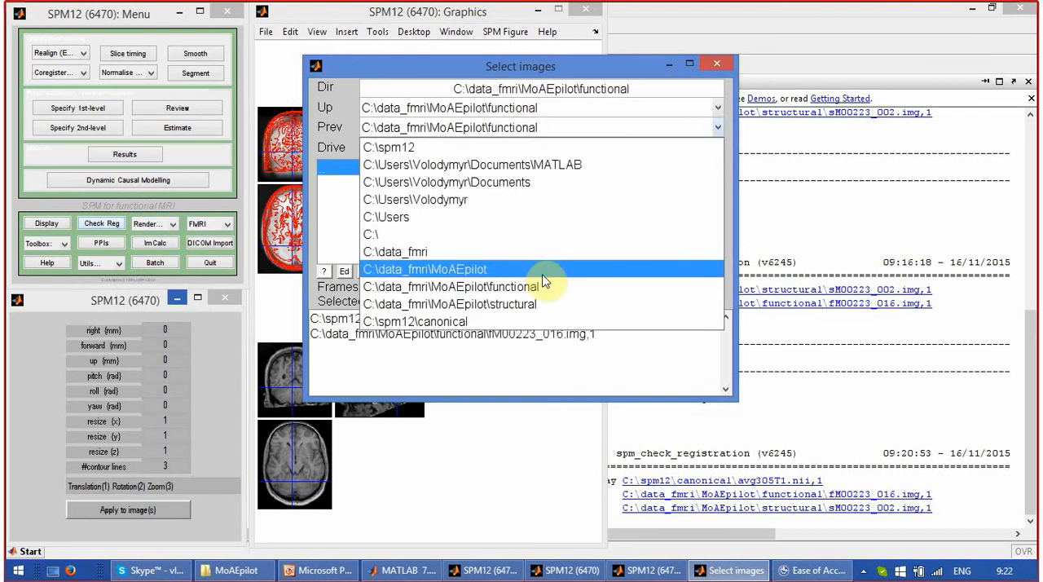
click(484, 303)
click(556, 152)
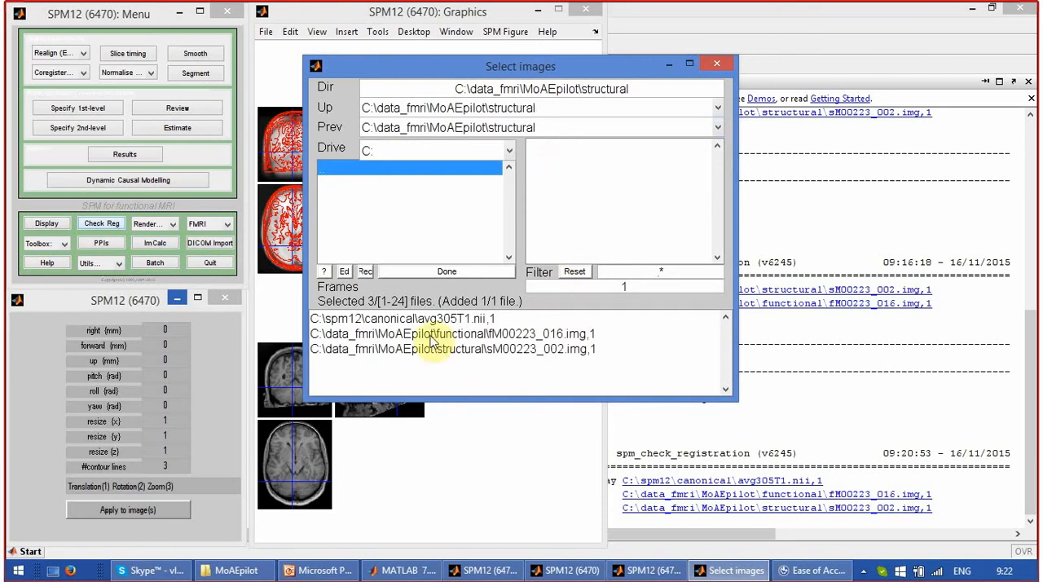
click(415, 276)
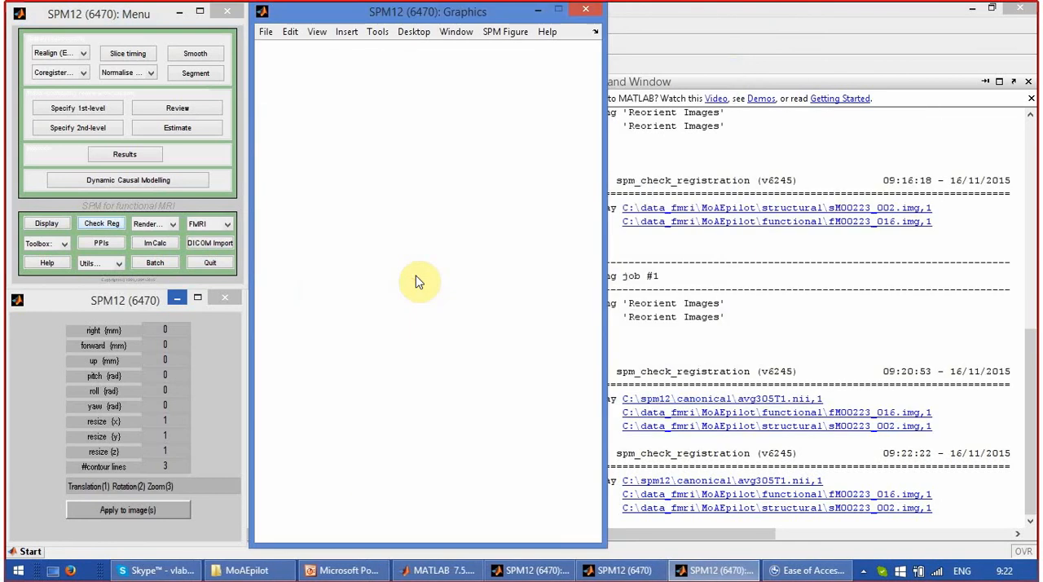
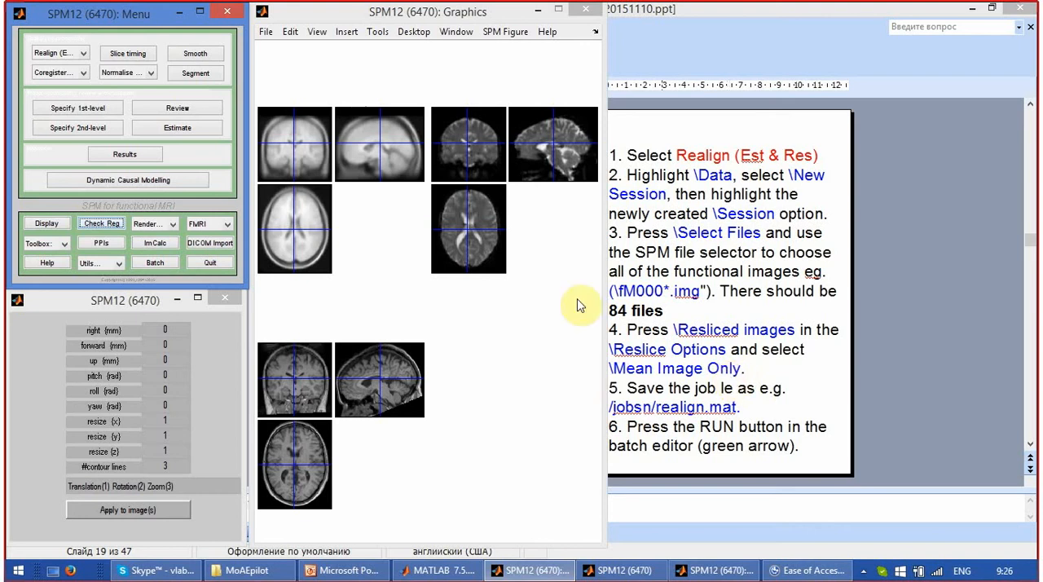
Set up a Realign (Est & Res) batch job and add a new session to its data.
click(79, 54)
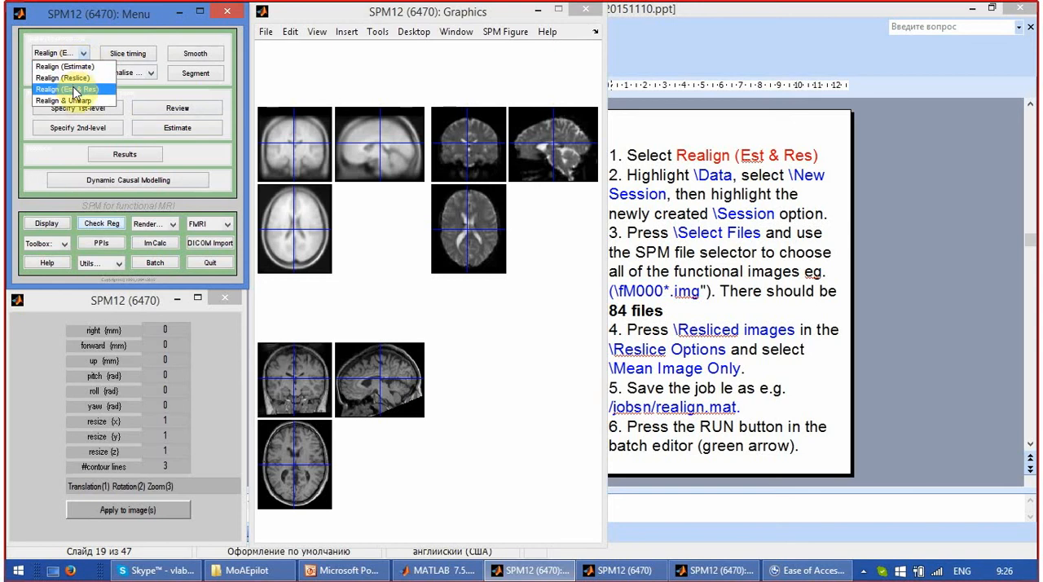
click(75, 89)
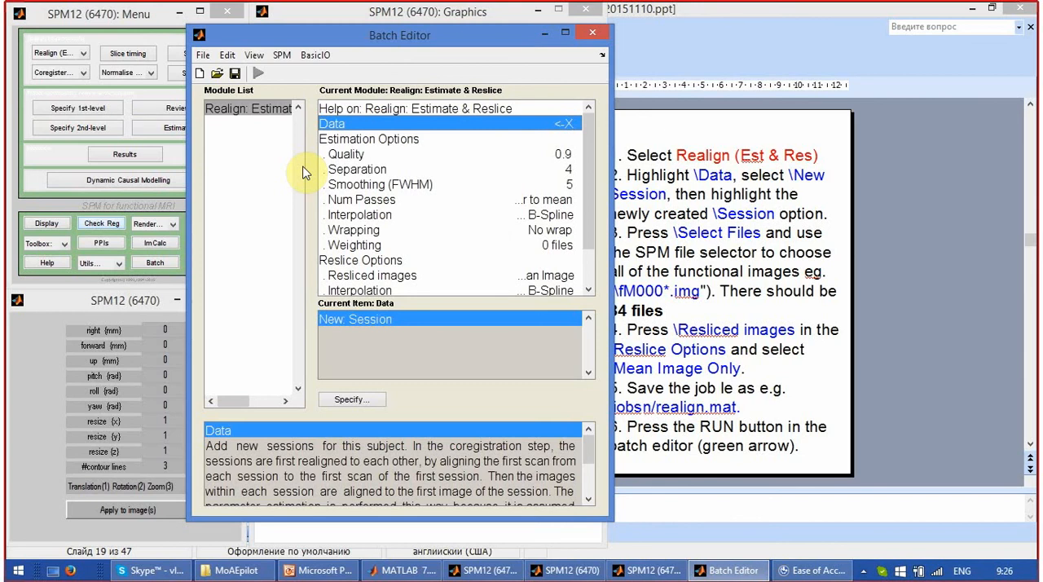
double_click(431, 131)
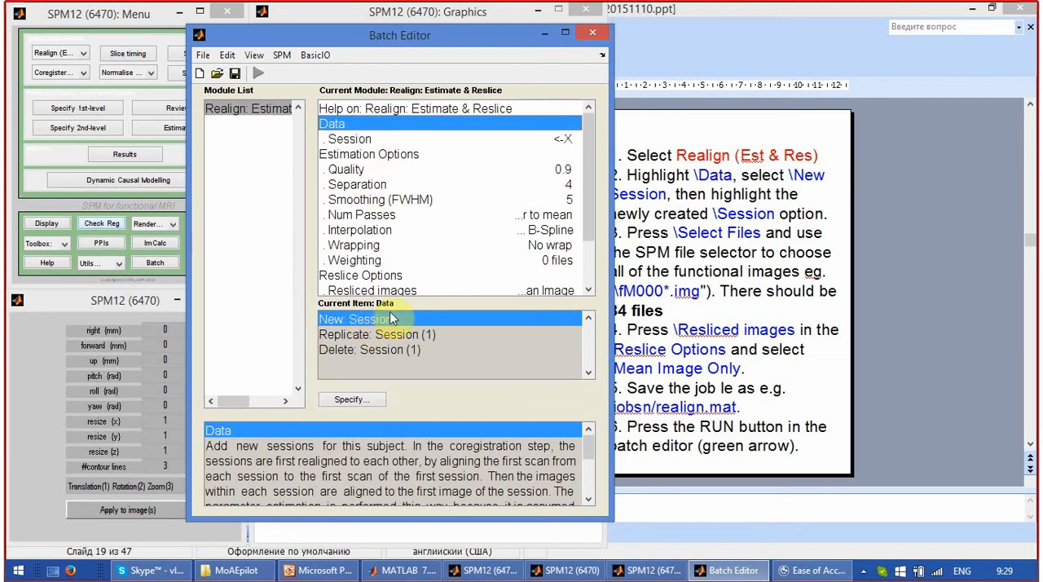
Fill the new session with all the images from the functional folder.
click(559, 145)
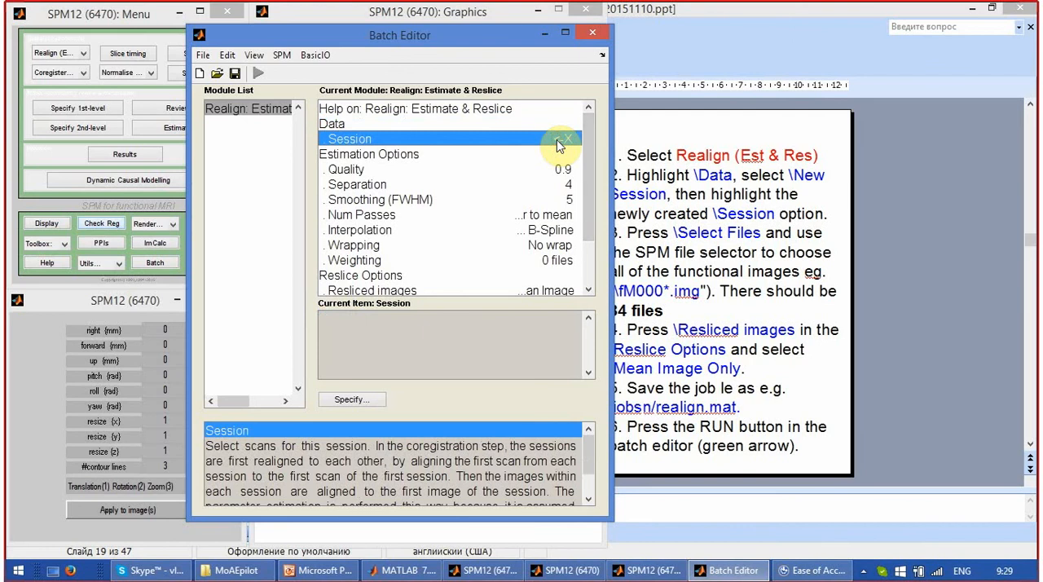
double_click(559, 145)
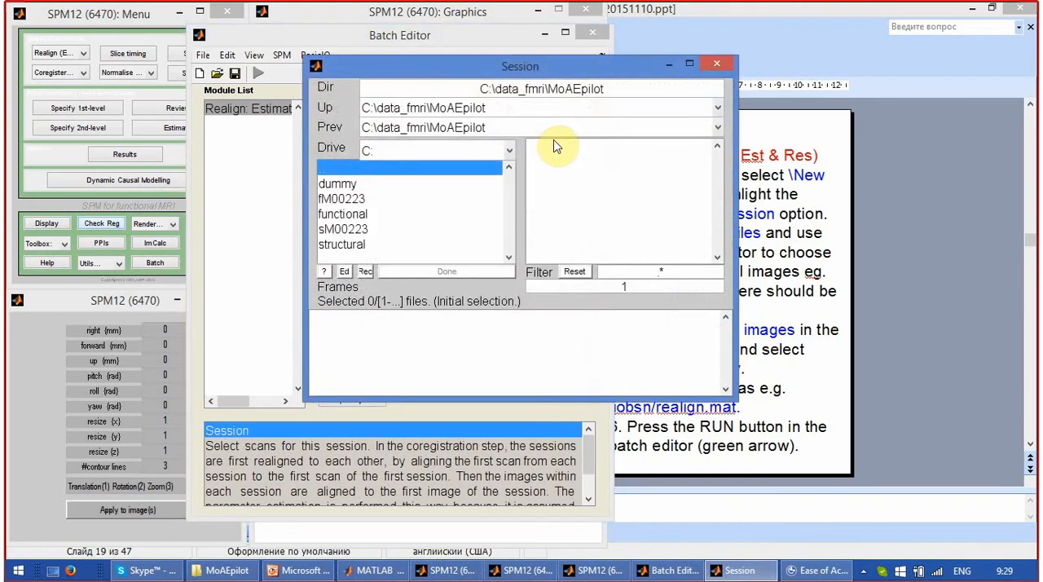
click(364, 215)
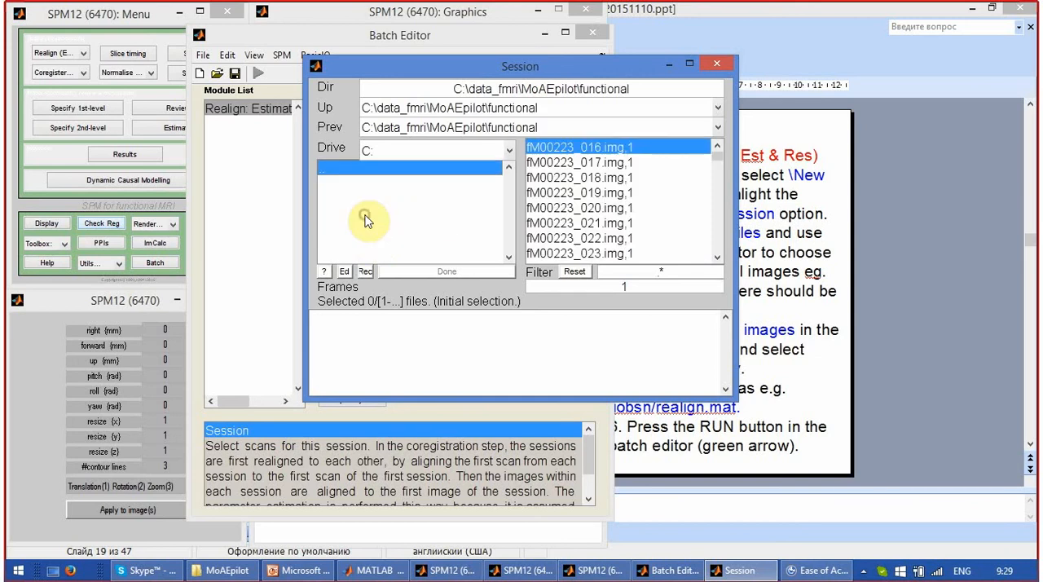
right_click(556, 181)
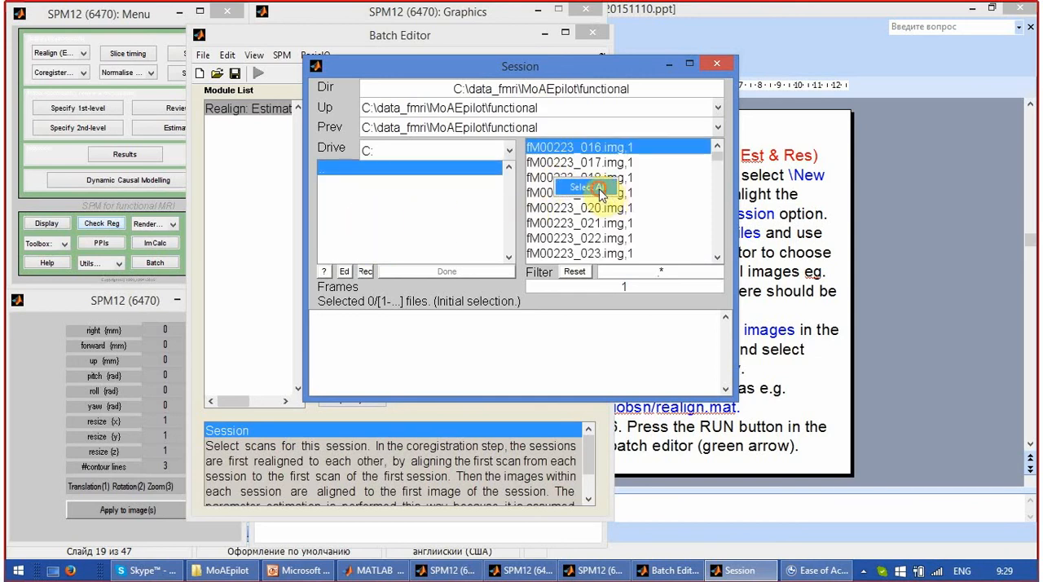
click(605, 194)
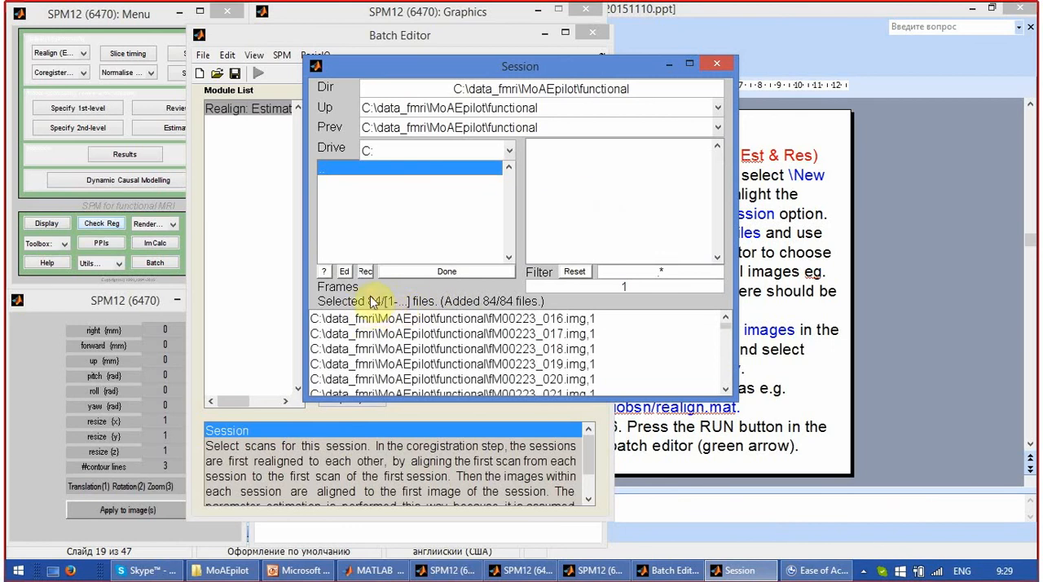
click(440, 272)
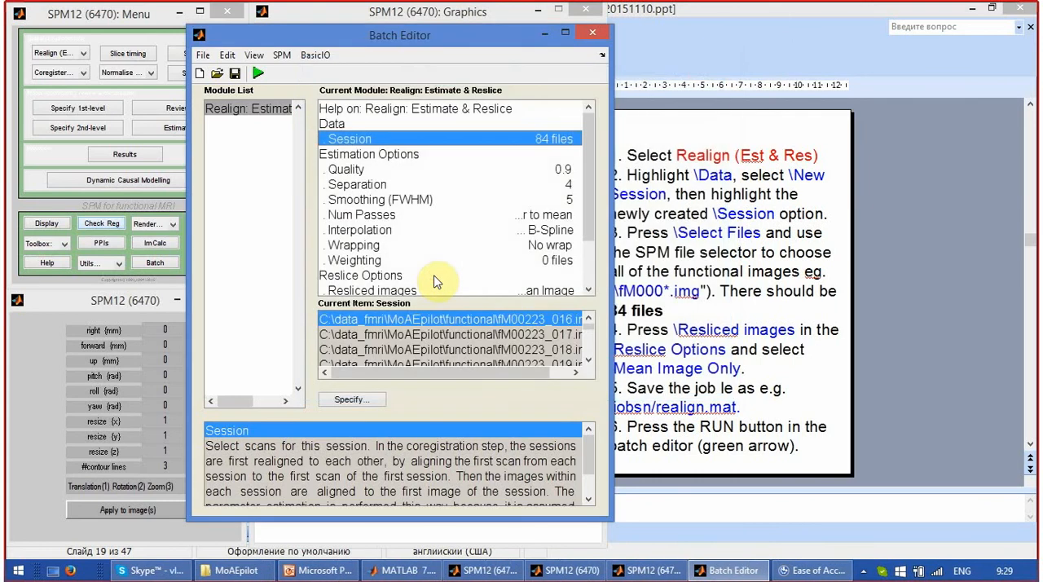
Set the Resliced images option of the realignment job to Mean Image Only.
click(586, 184)
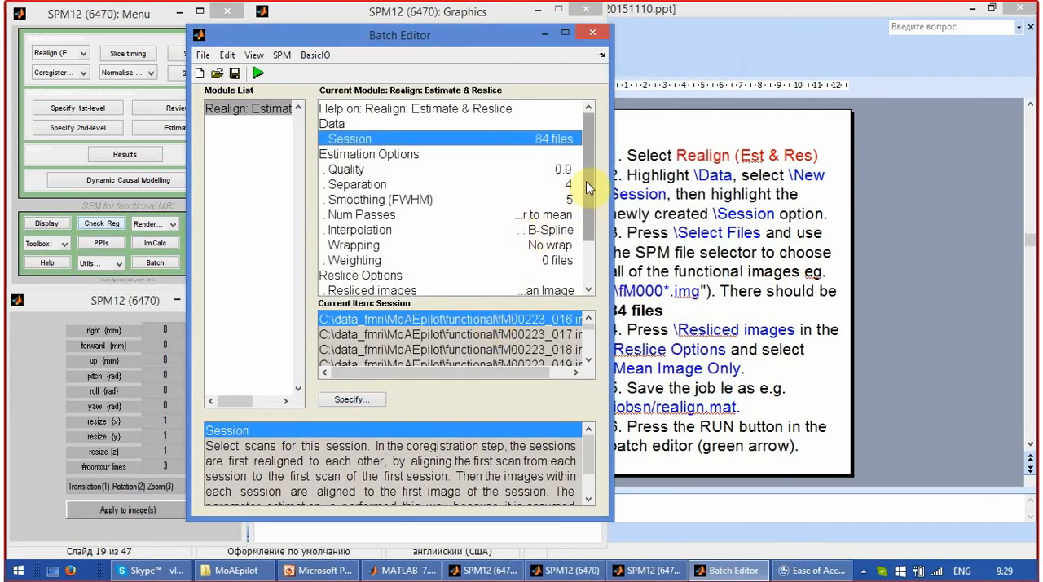
drag(588, 187, 601, 235)
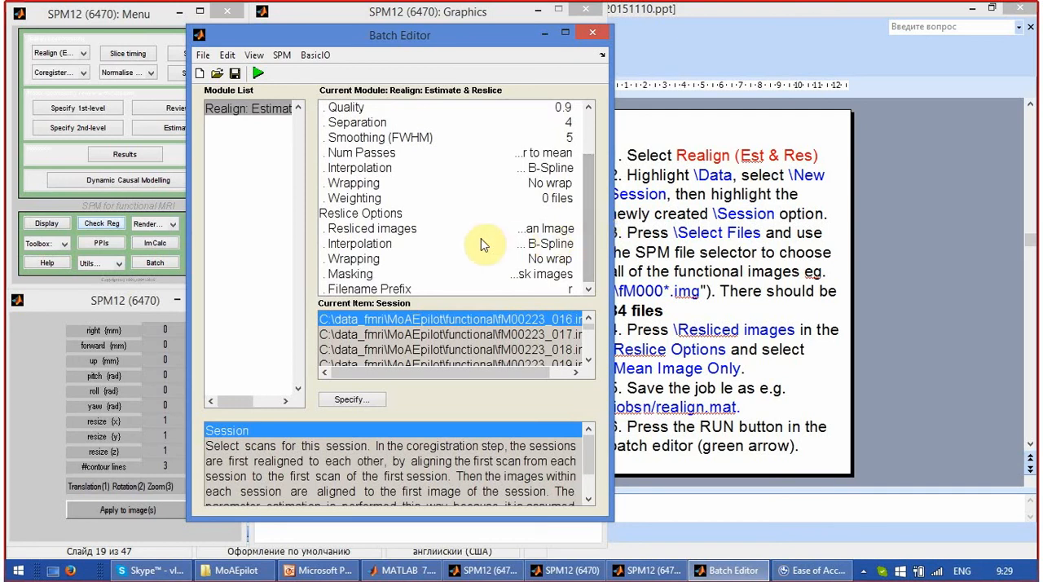
click(424, 228)
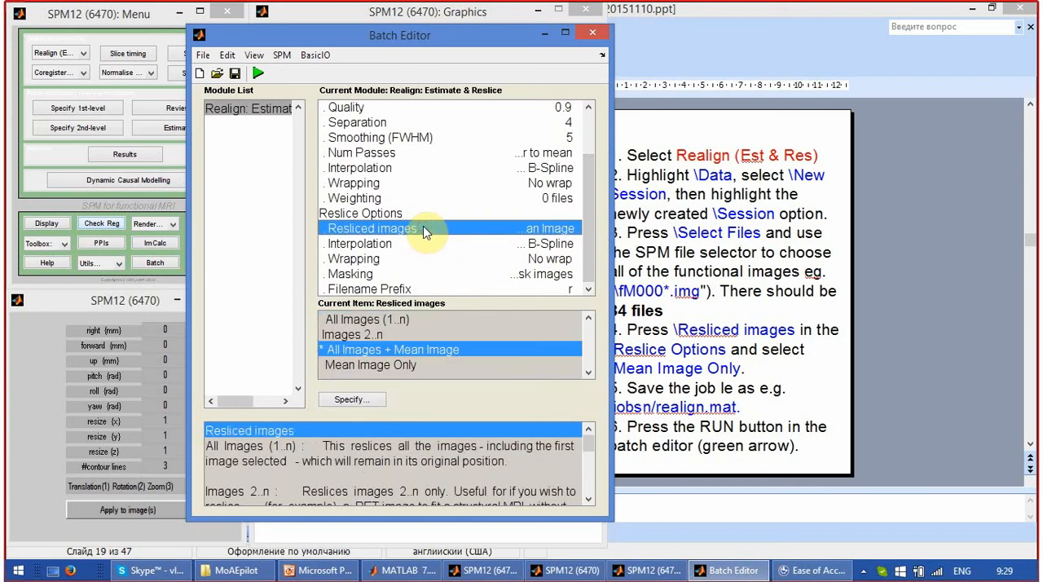
click(384, 367)
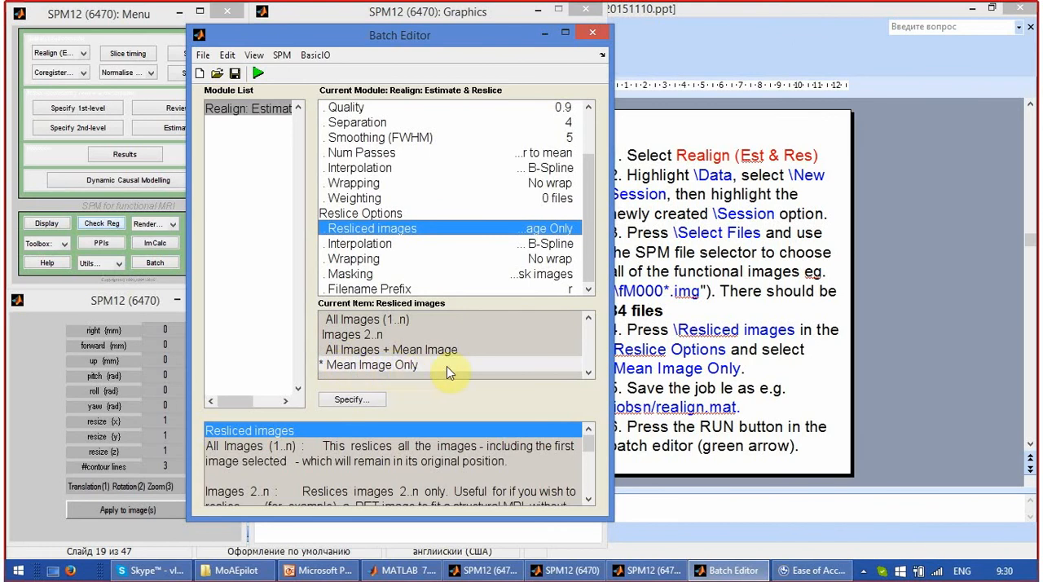
Start saving the batch job, and create and open a new folder named jobs inside MoAEpilot.
click(234, 74)
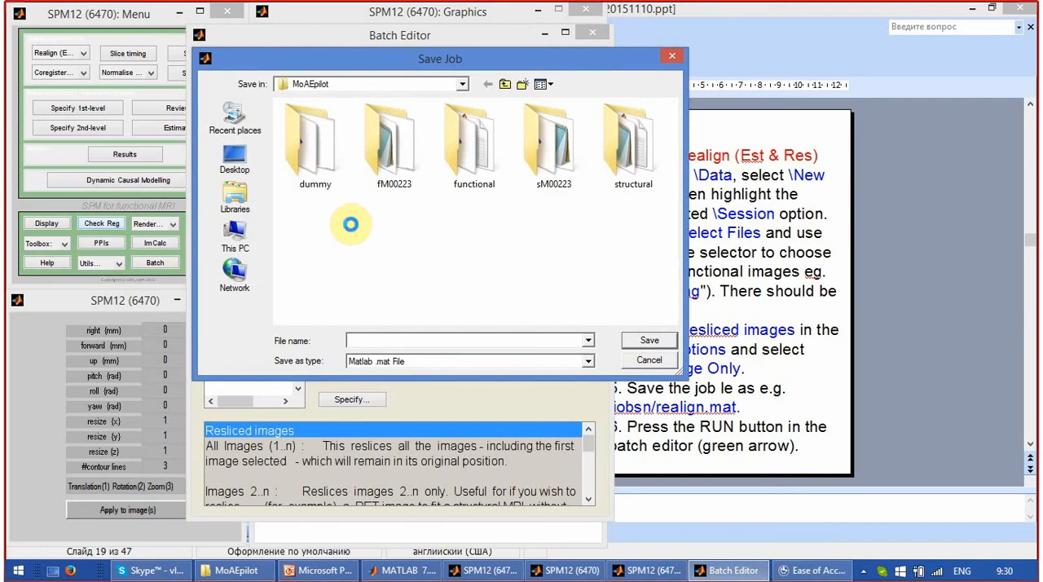
right_click(351, 228)
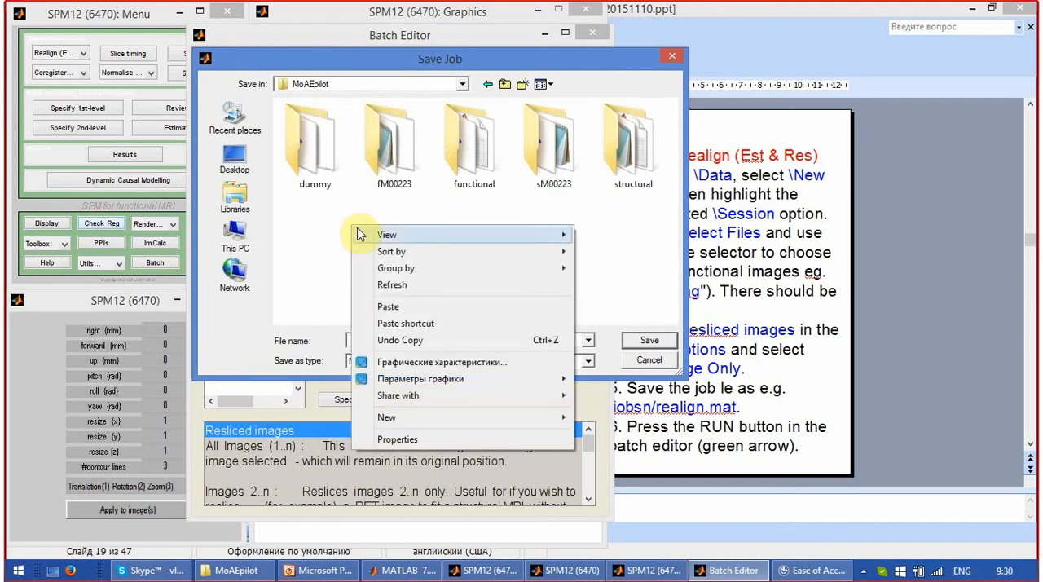
mouse_move(379, 252)
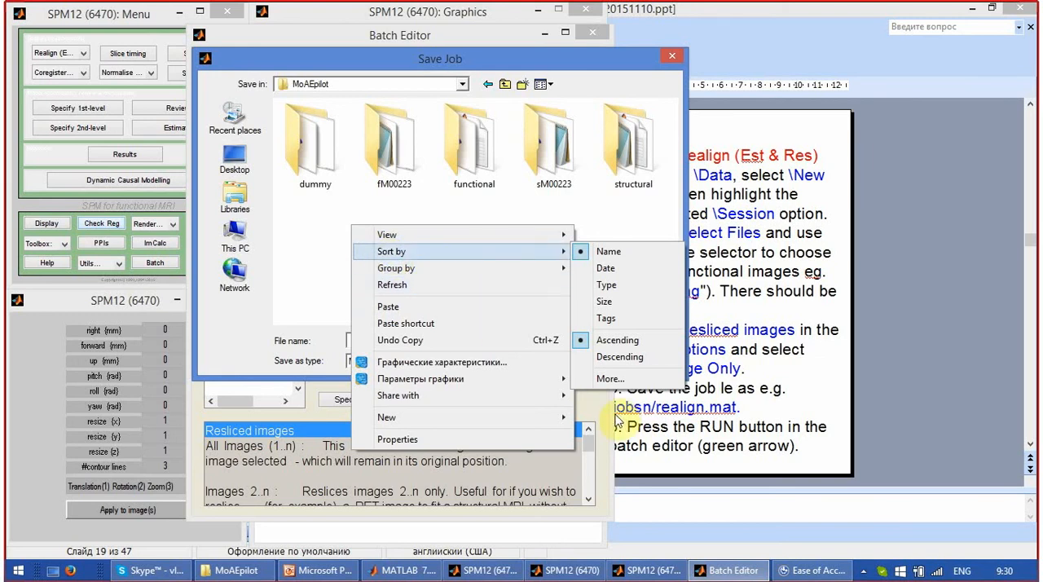
mouse_move(568, 419)
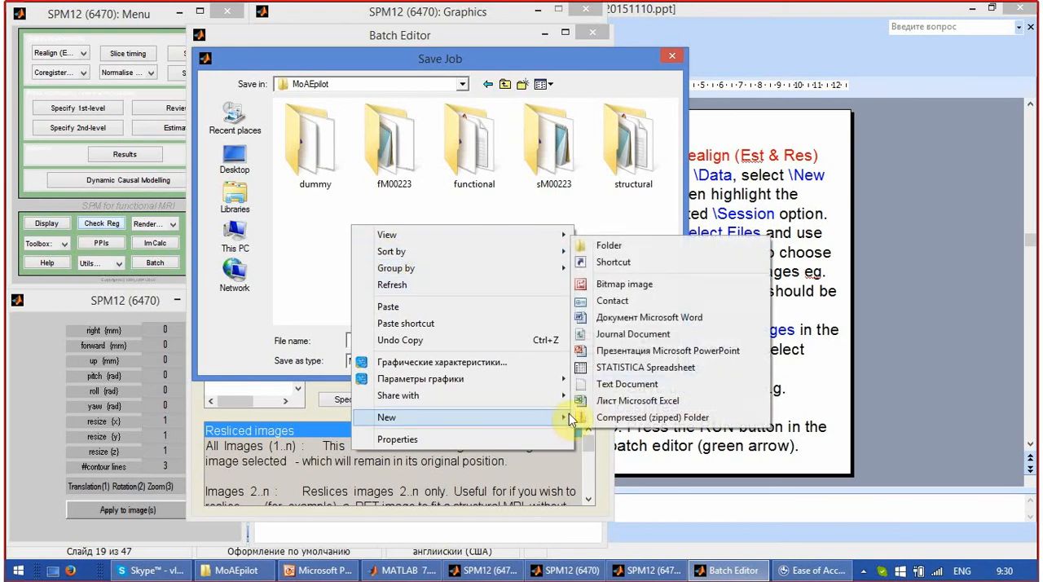
click(630, 247)
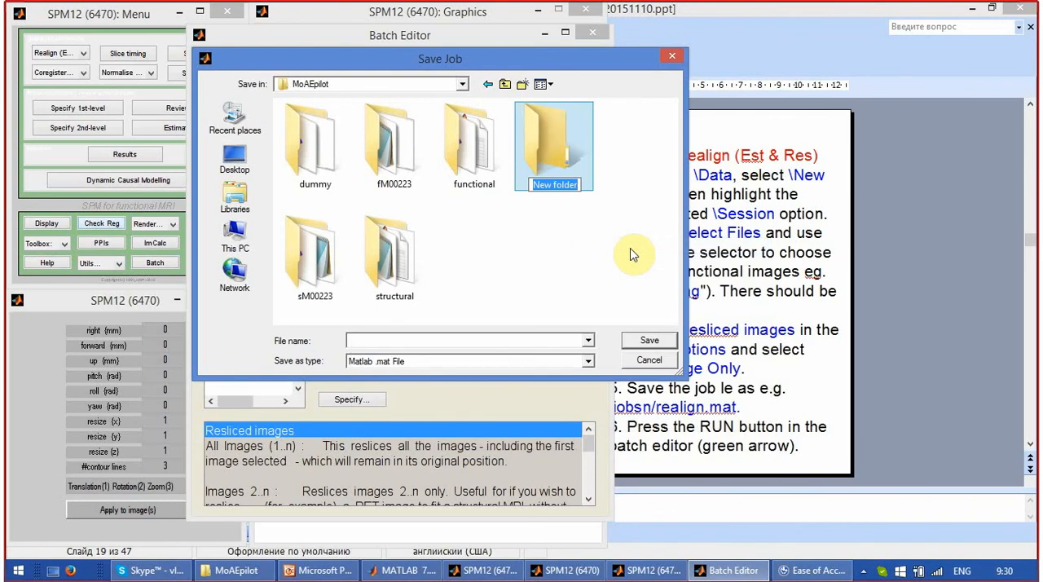
text(jobs)
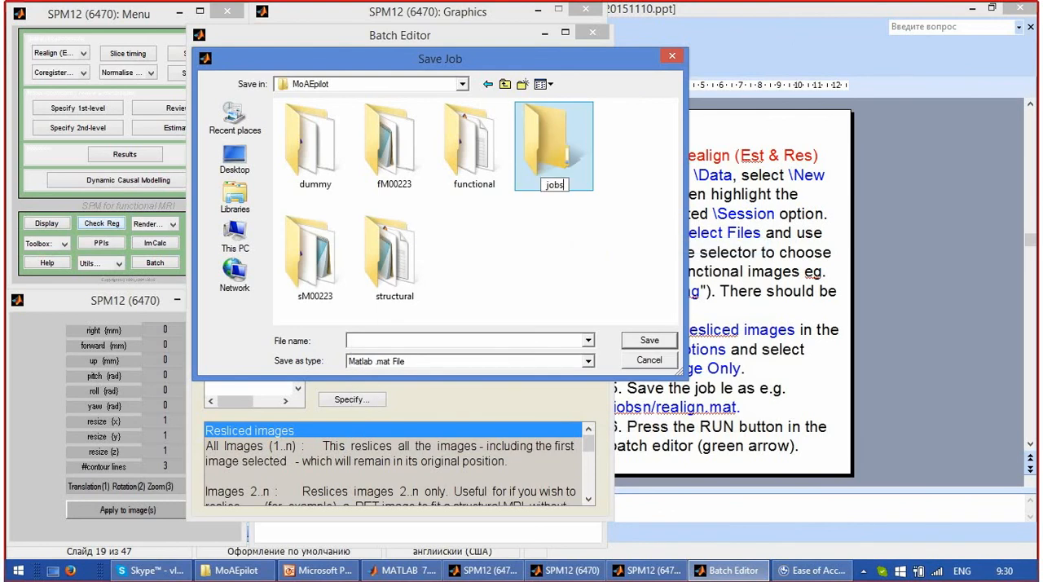
key(Return)
key(Return)
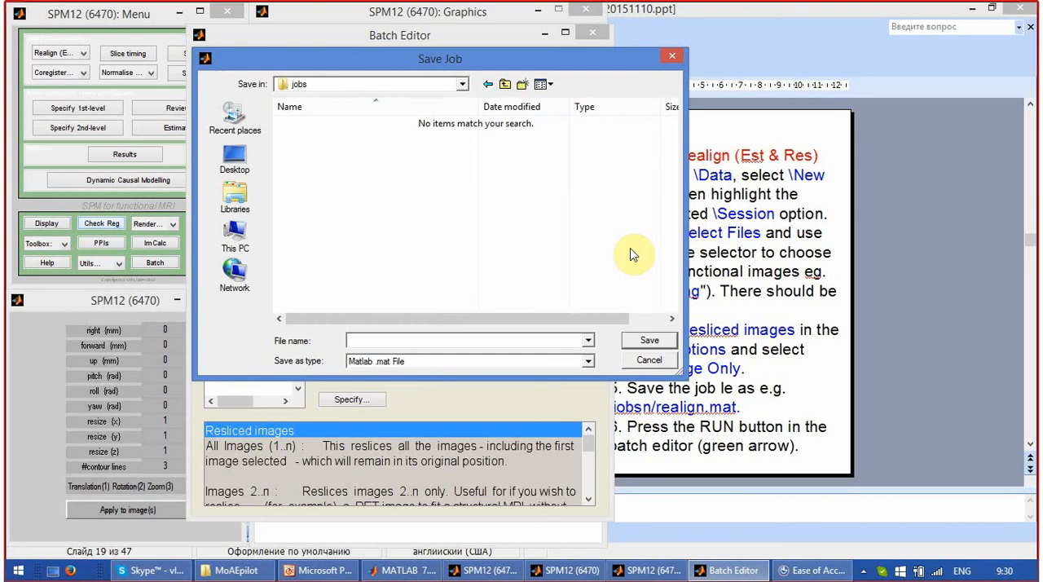
Enter realign as the file name for the batch job.
click(474, 341)
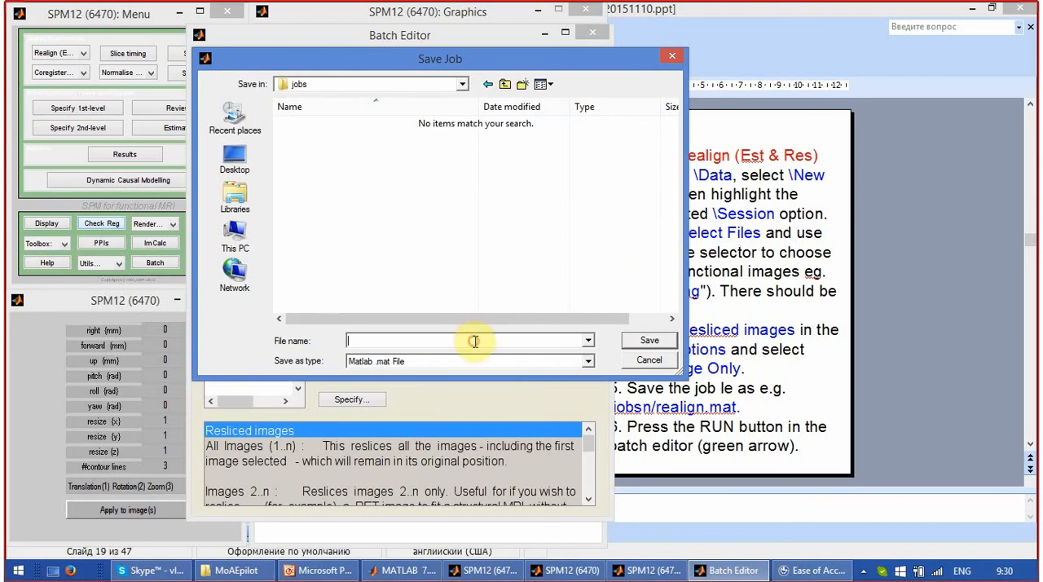
text(re)
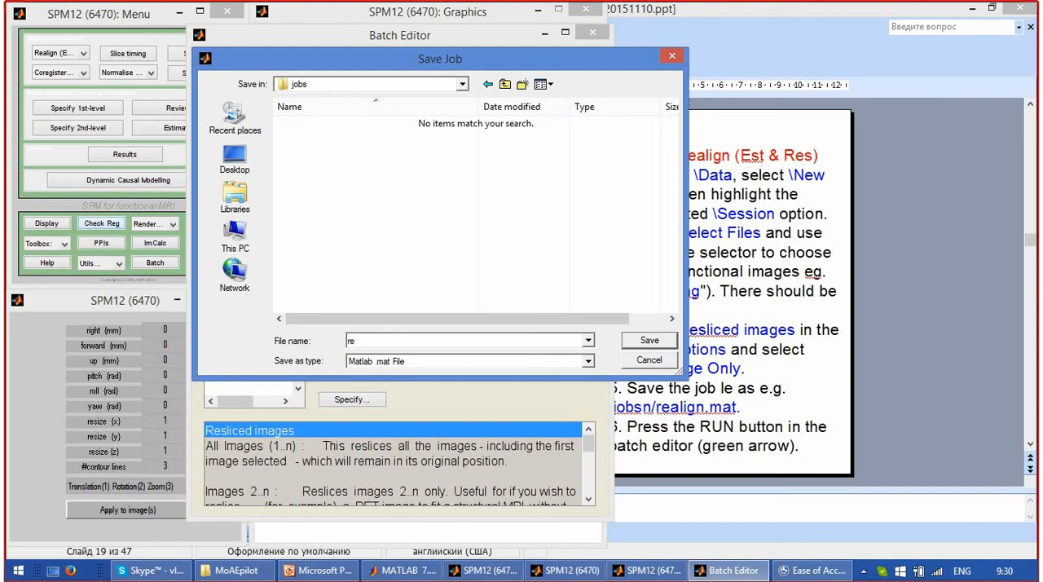
text(align)
Start the Windows Magnifier from the Ease of Access Center, and save the job as a Matlab .mat file in the jobs folder.
click(774, 570)
click(402, 279)
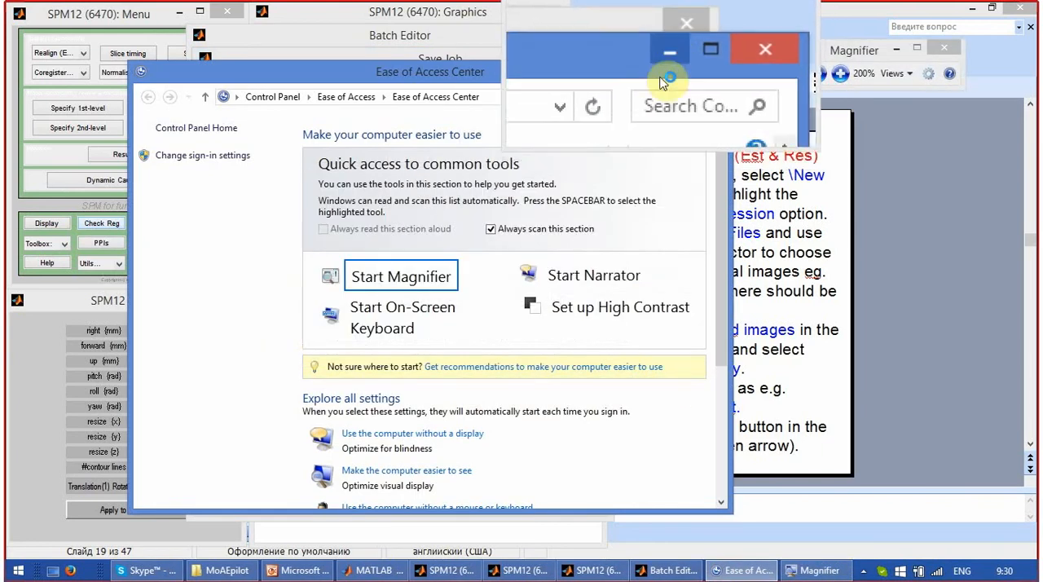
click(657, 71)
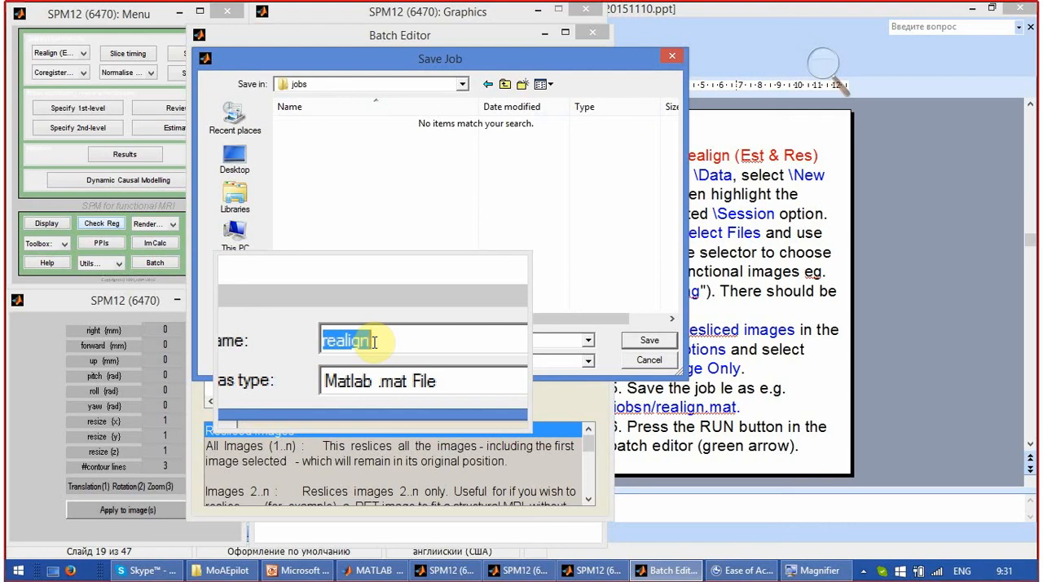
click(642, 344)
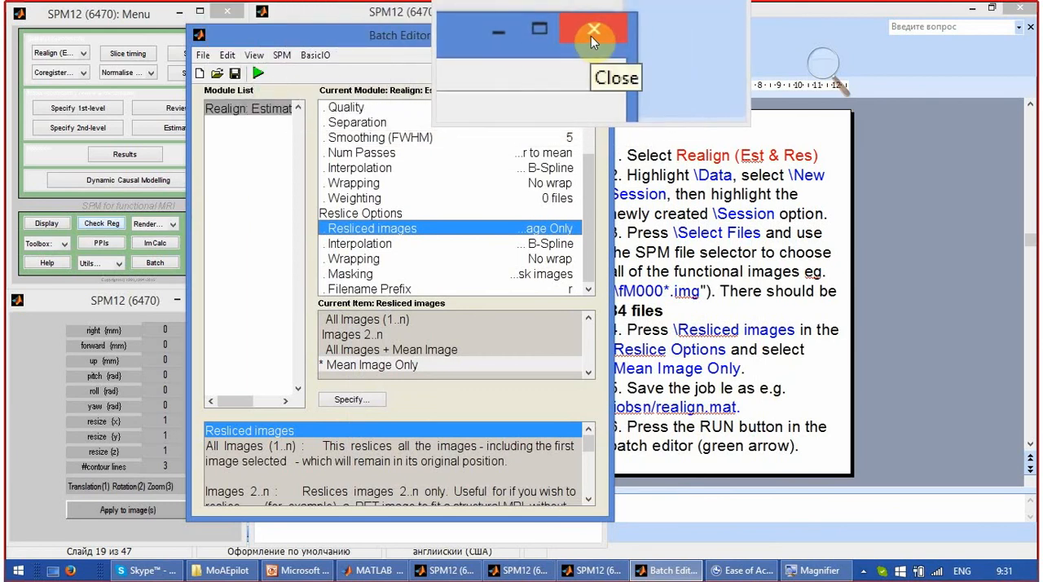
Close and reopen the Batch Editor, and load the saved job realign.mat from the jobs folder.
click(591, 35)
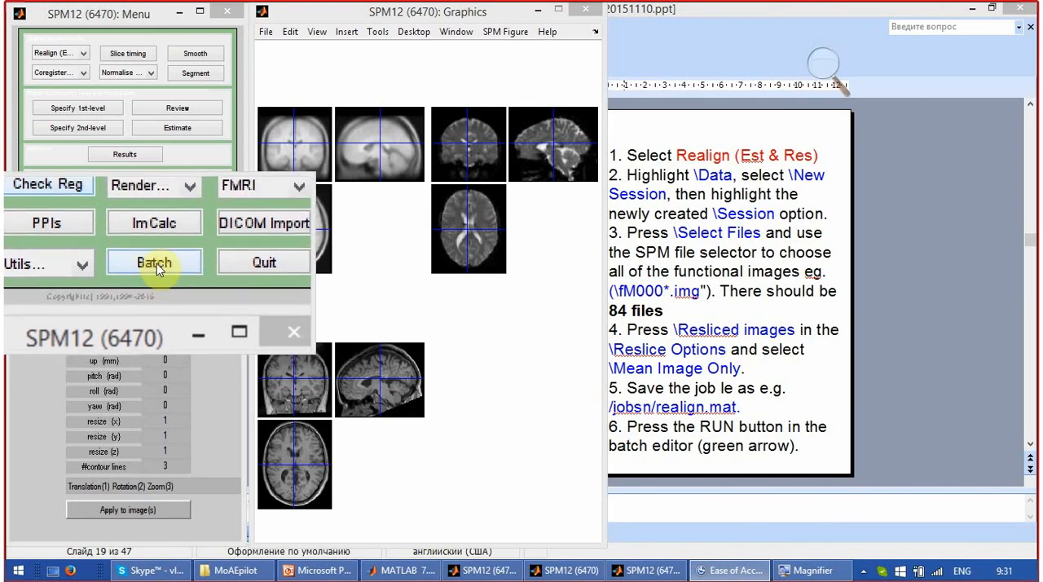
click(157, 263)
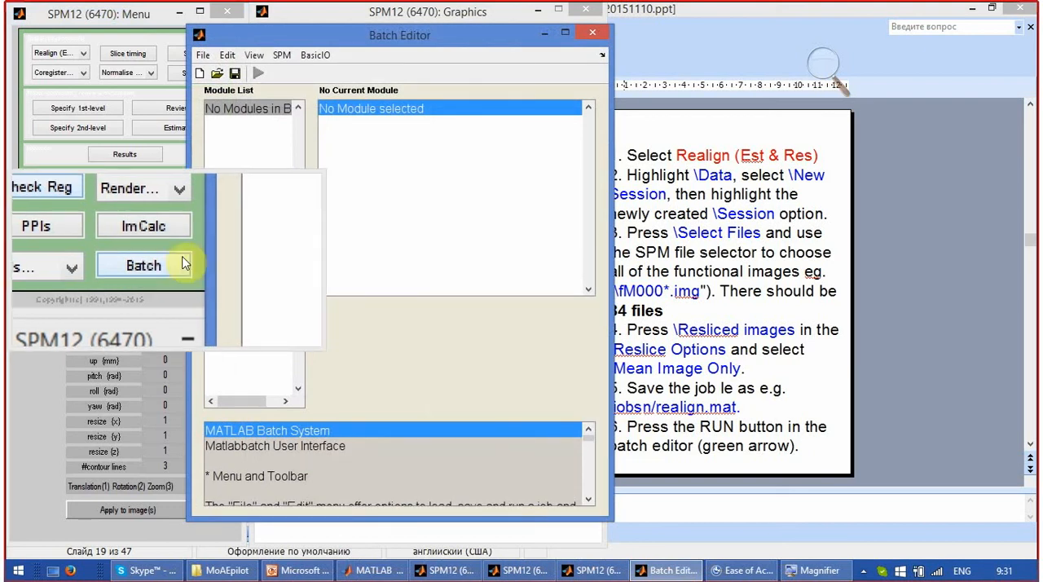
click(203, 57)
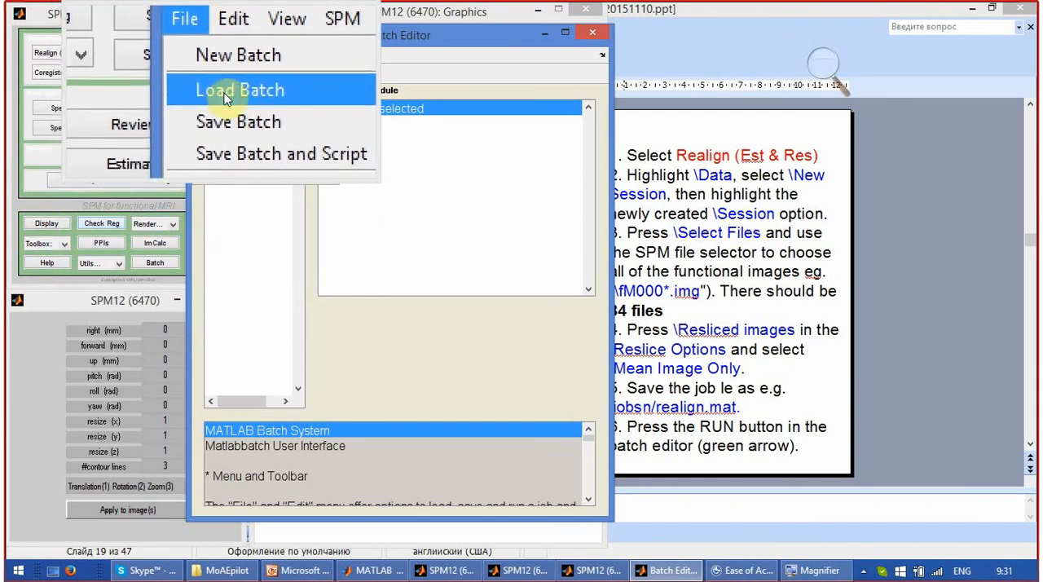
click(228, 96)
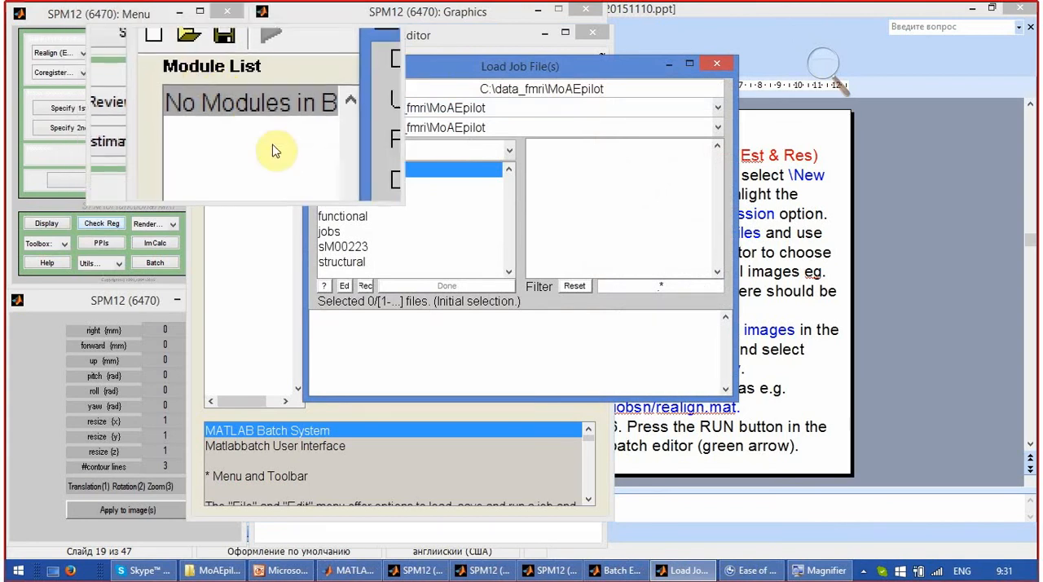
double_click(338, 234)
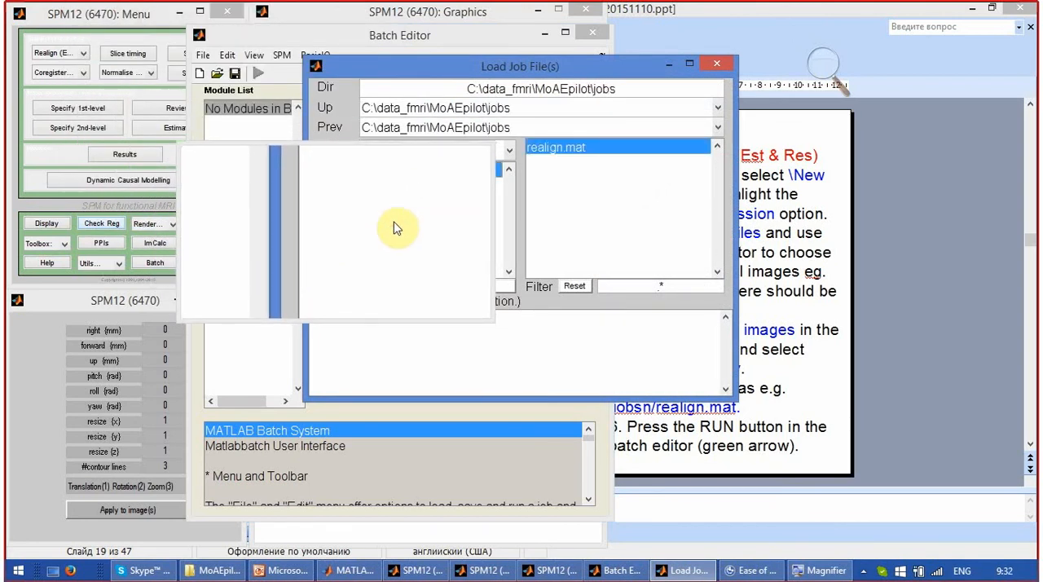
click(562, 150)
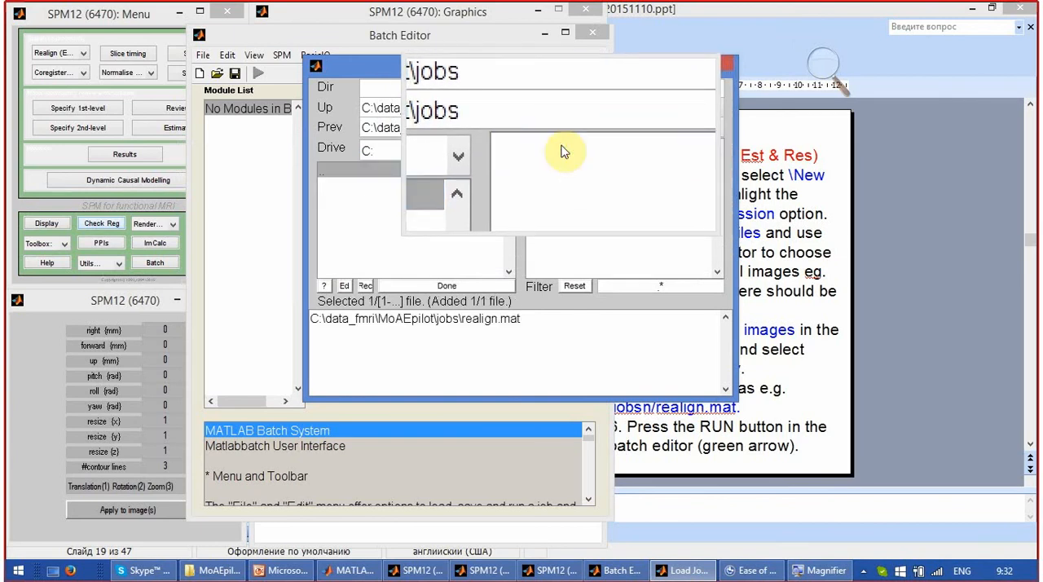
click(462, 280)
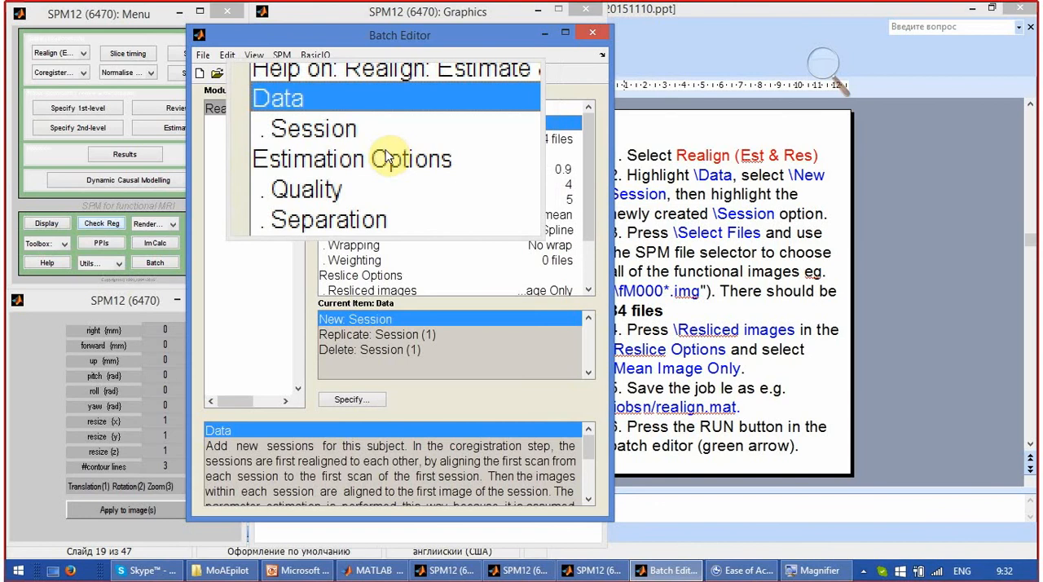
Close the Magnifier and run the loaded realignment job.
click(824, 571)
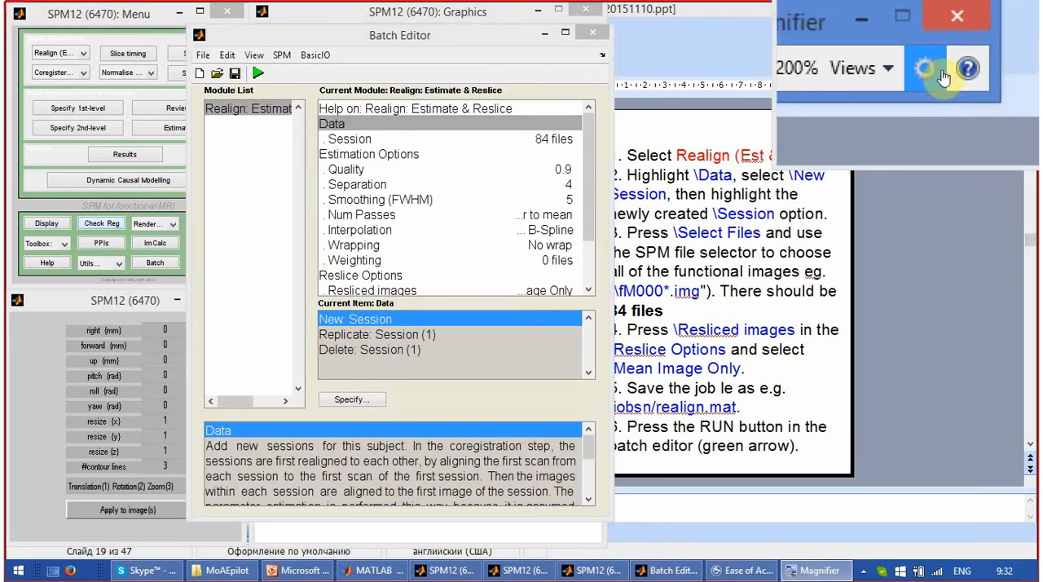
click(949, 48)
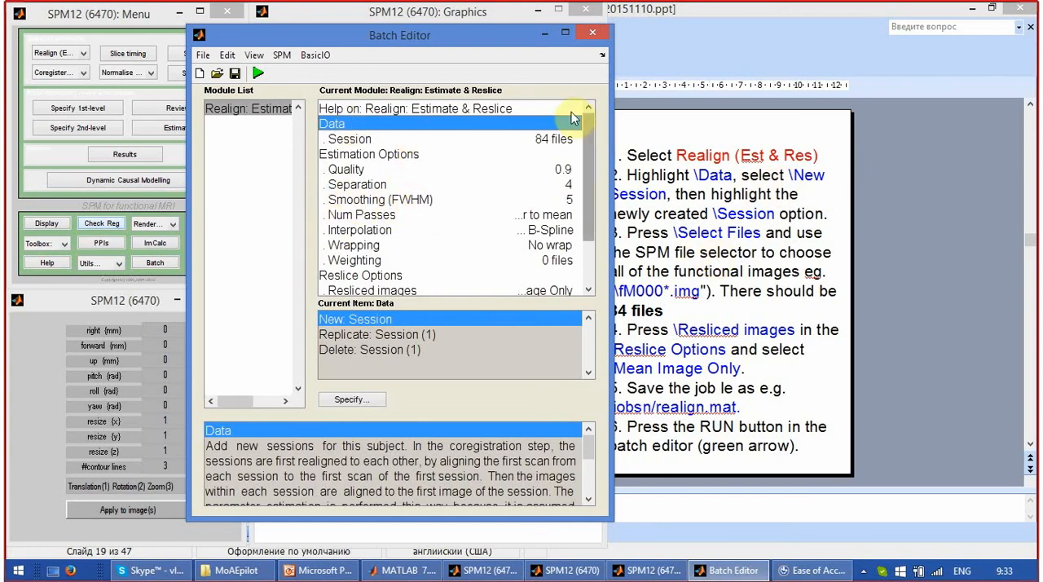
drag(433, 46, 496, 26)
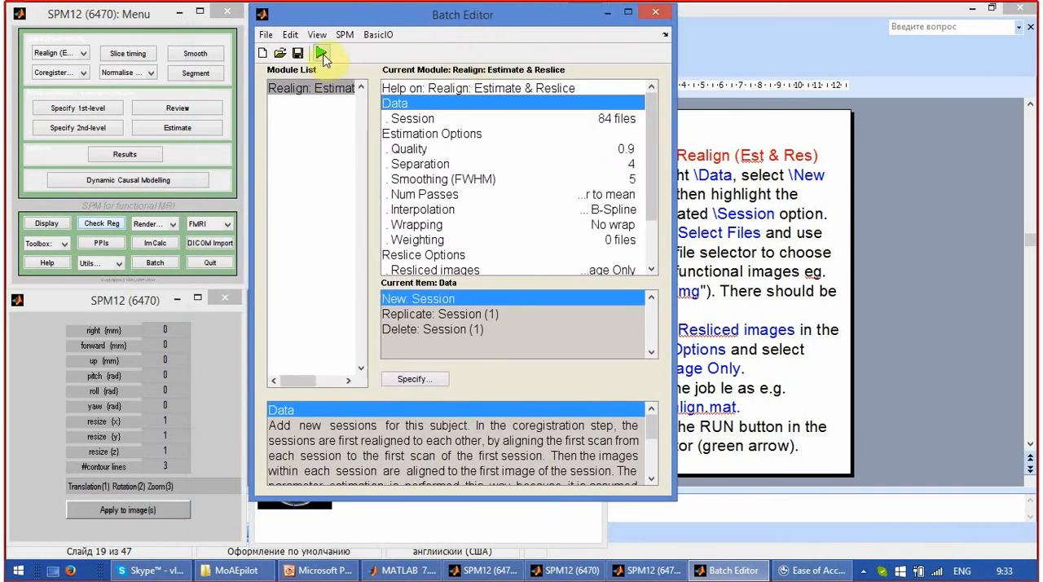
click(323, 55)
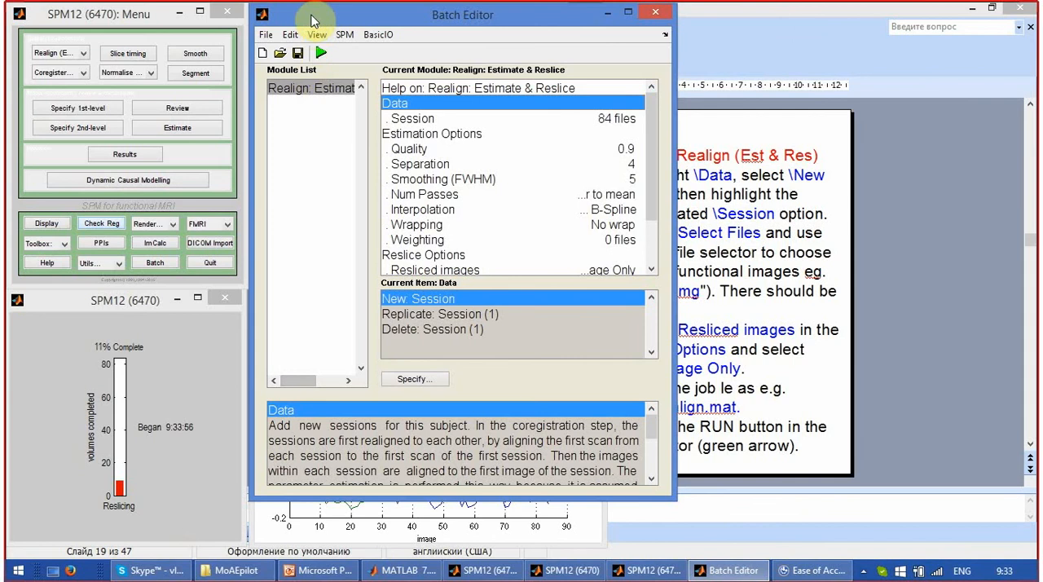
Move the Batch Editor clear of the realignment plots, and switch to PowerPoint to open slide 20.
drag(338, 18, 674, 19)
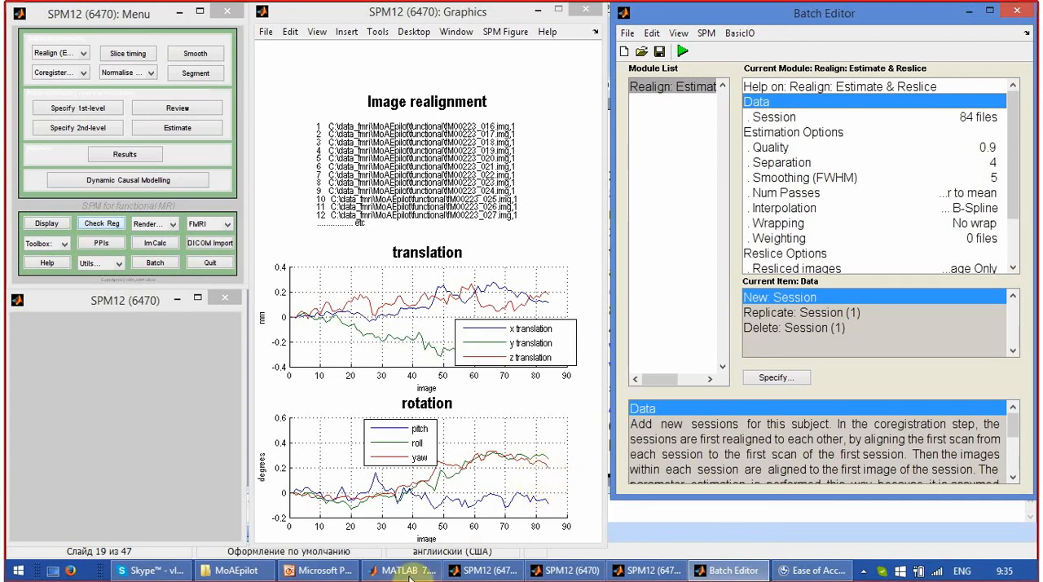
click(352, 575)
click(103, 481)
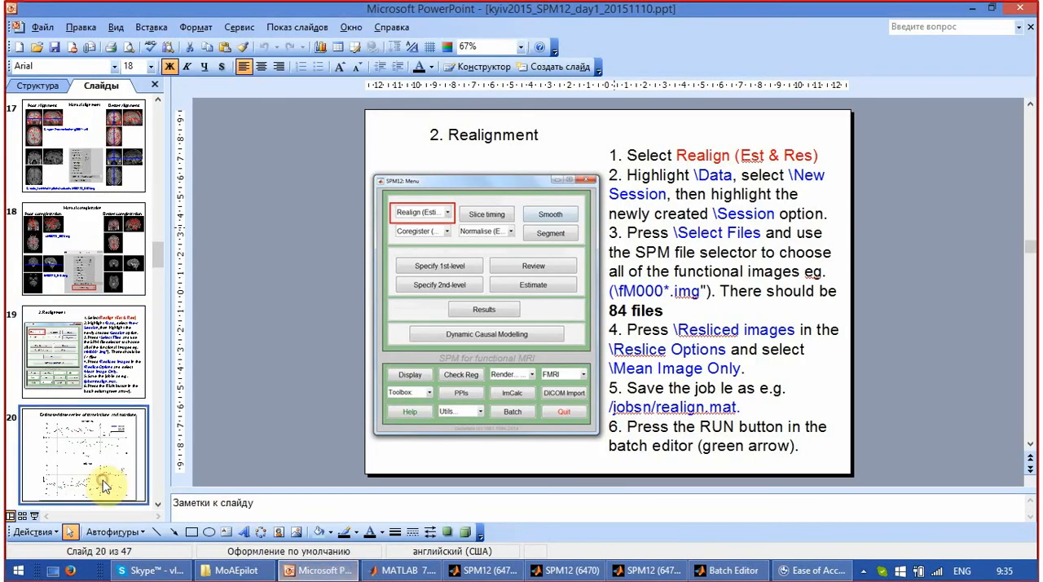